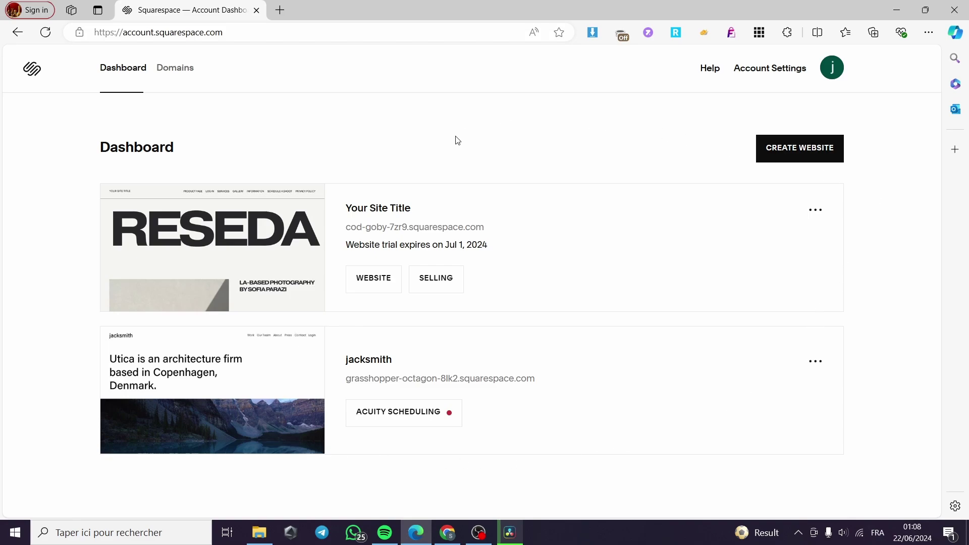
Open the "Your Site Title" website for management and look through its home page
{"action": "left_click", "coordinate": [380, 279]}
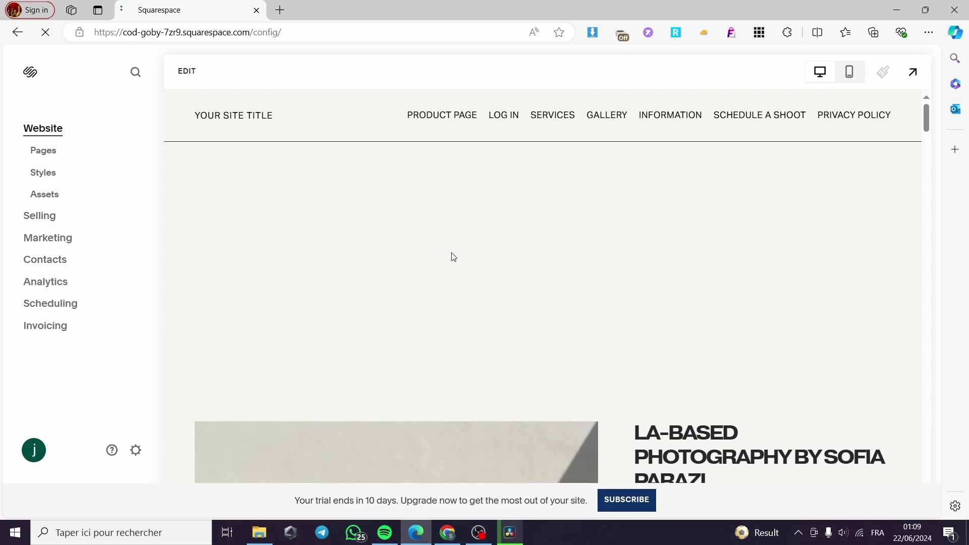
{"action": "scroll", "coordinate": [757, 366], "scroll_direction": "down", "scroll_amount": 5}
{"action": "scroll", "coordinate": [318, 303], "scroll_direction": "down", "scroll_amount": 3}
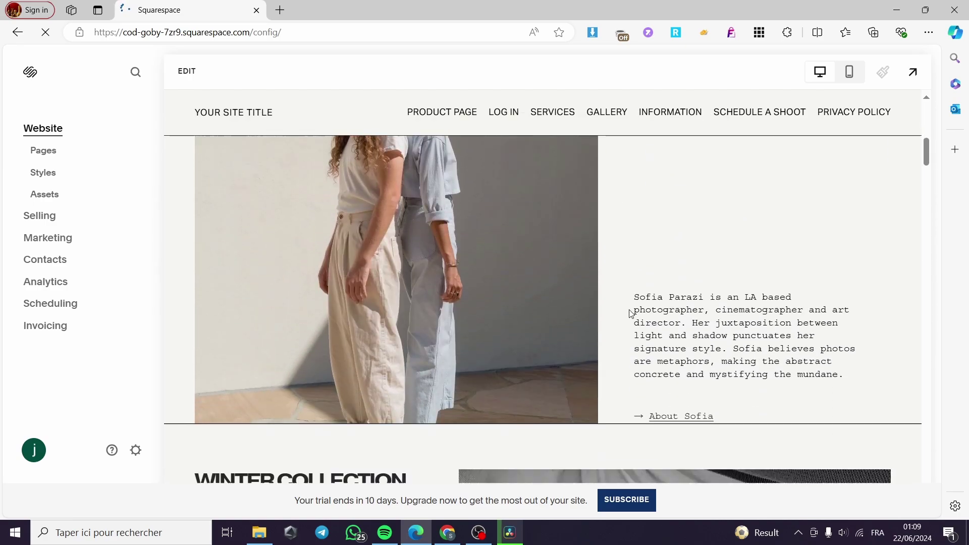
{"action": "scroll", "coordinate": [418, 298], "scroll_direction": "up", "scroll_amount": 10}
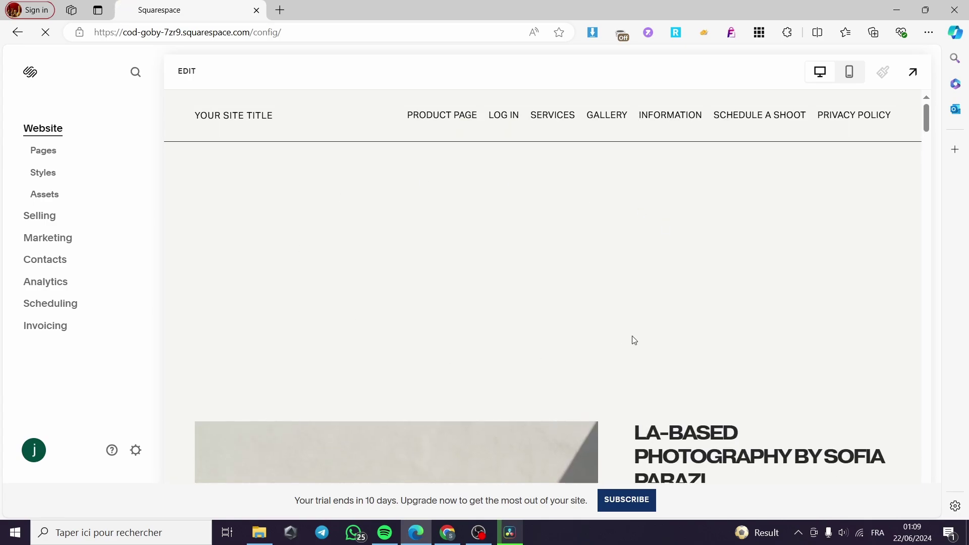
{"action": "left_click_drag", "start_coordinate": [931, 121], "coordinate": [939, 198]}
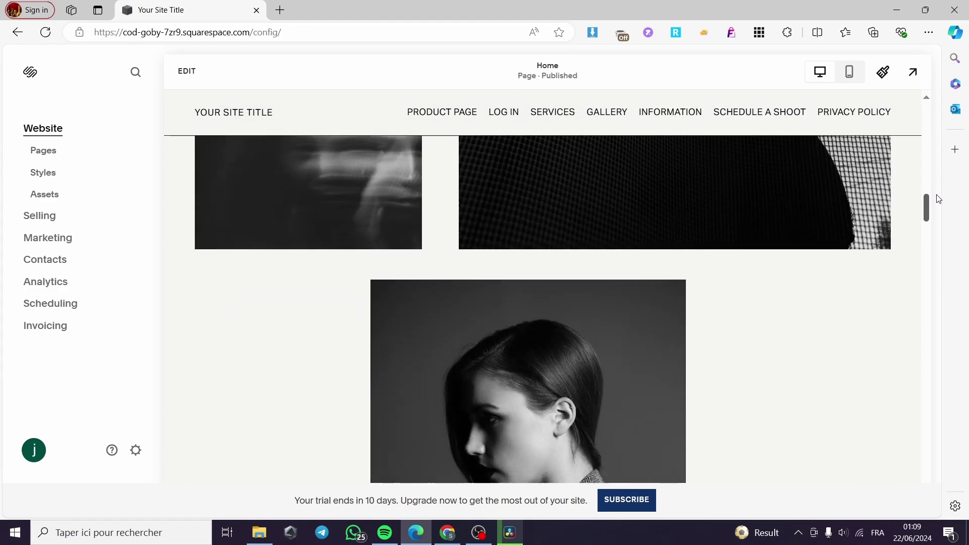
{"action": "scroll", "coordinate": [759, 309], "scroll_direction": "down", "scroll_amount": 4}
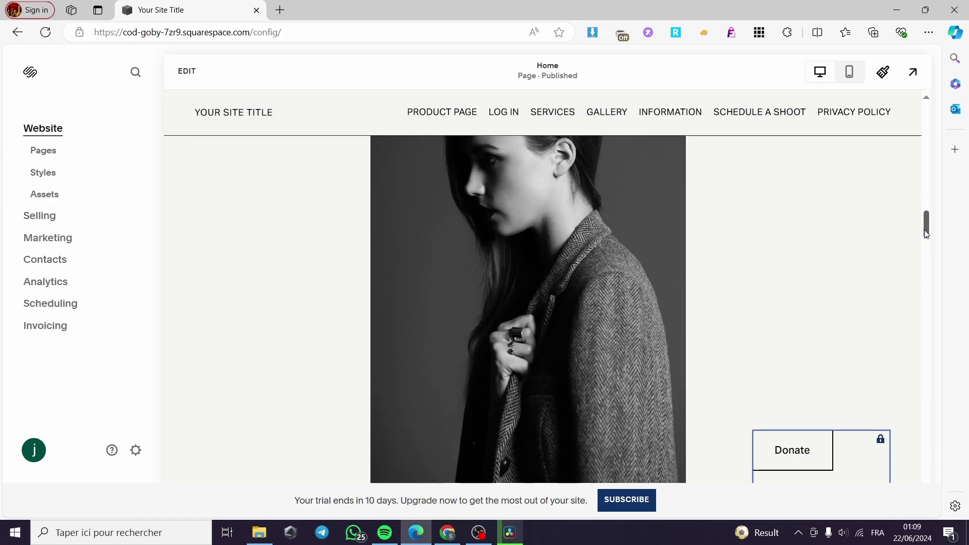
{"action": "mouse_move", "coordinate": [927, 234]}
{"action": "left_mouse_down"}
{"action": "mouse_move", "coordinate": [927, 455]}
{"action": "mouse_move", "coordinate": [924, 413]}
{"action": "left_mouse_up"}
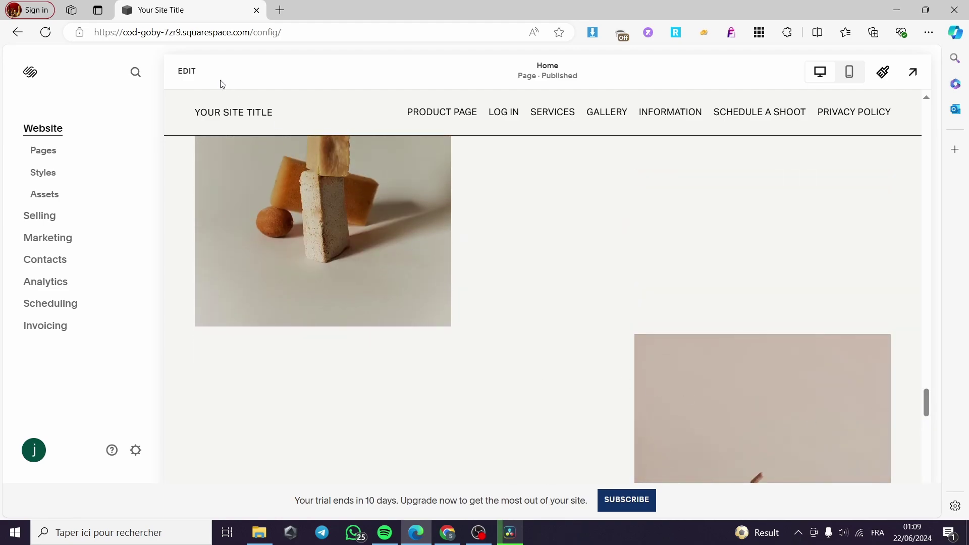
Start editing the home page and add a Code block to the Fall Collection section
{"action": "left_click", "coordinate": [182, 70]}
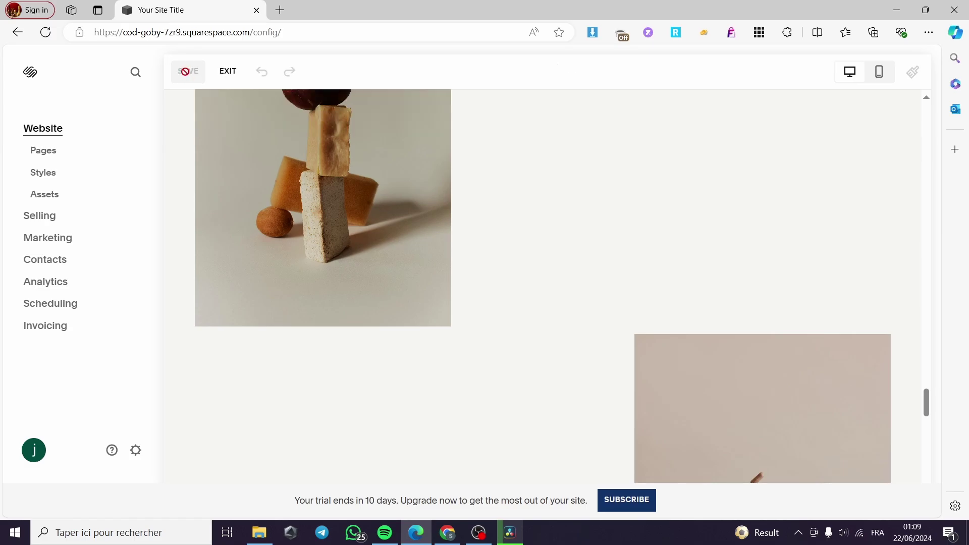
{"action": "scroll", "coordinate": [688, 313], "scroll_direction": "up", "scroll_amount": 5}
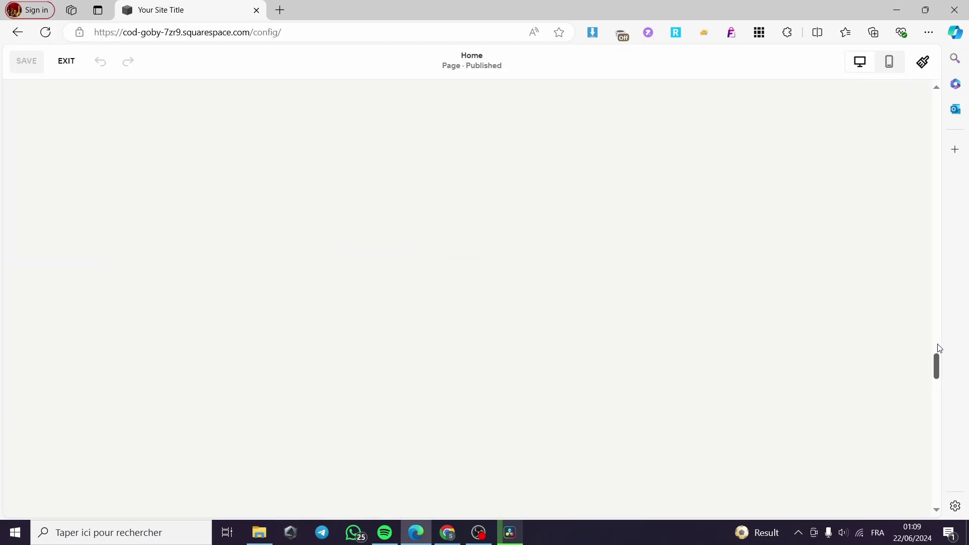
{"action": "left_click_drag", "start_coordinate": [939, 366], "coordinate": [945, 244]}
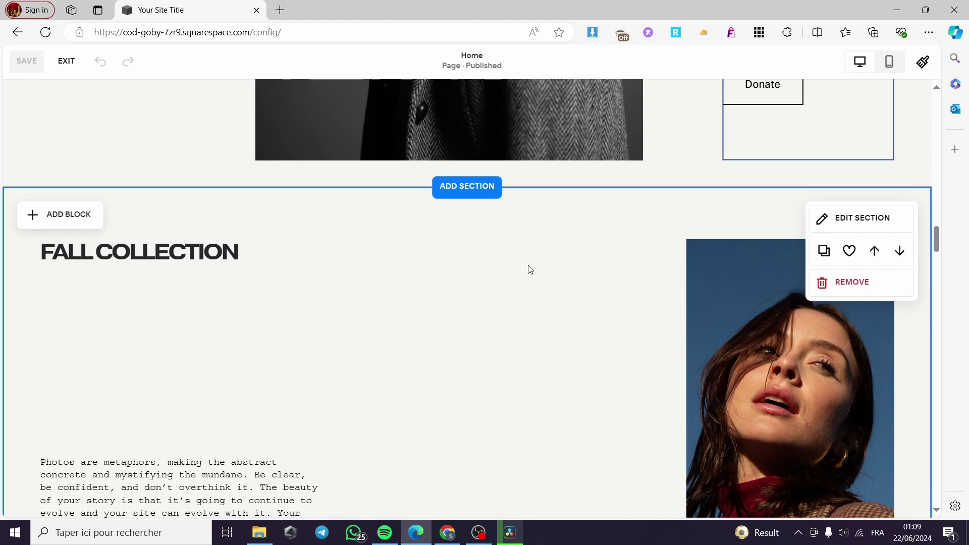
{"action": "left_click", "coordinate": [69, 216]}
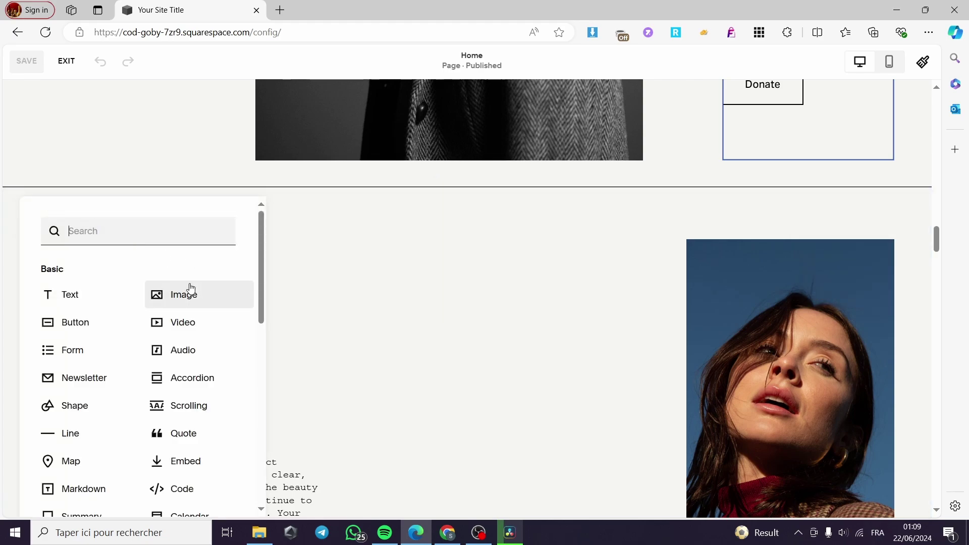
{"action": "scroll", "coordinate": [188, 289], "scroll_direction": "down", "scroll_amount": 1}
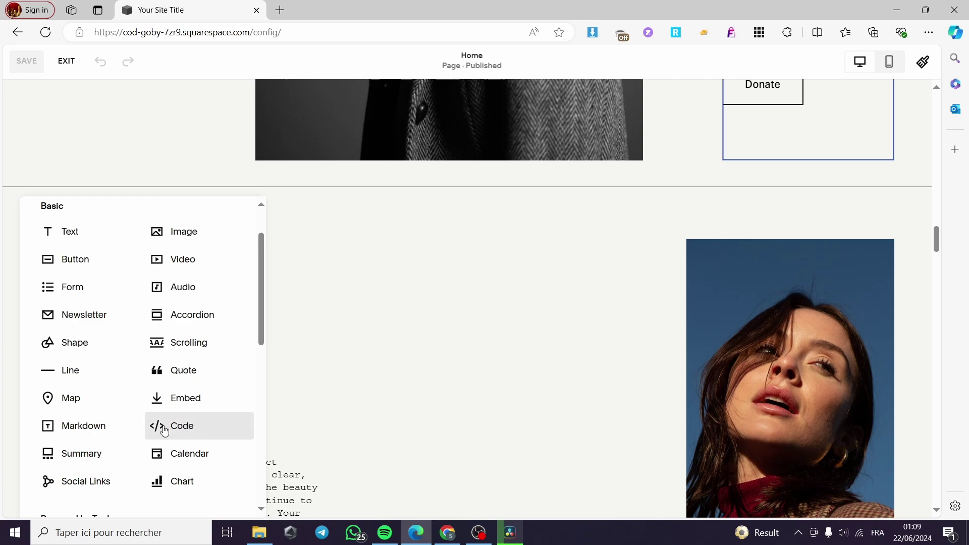
{"action": "left_click", "coordinate": [183, 428]}
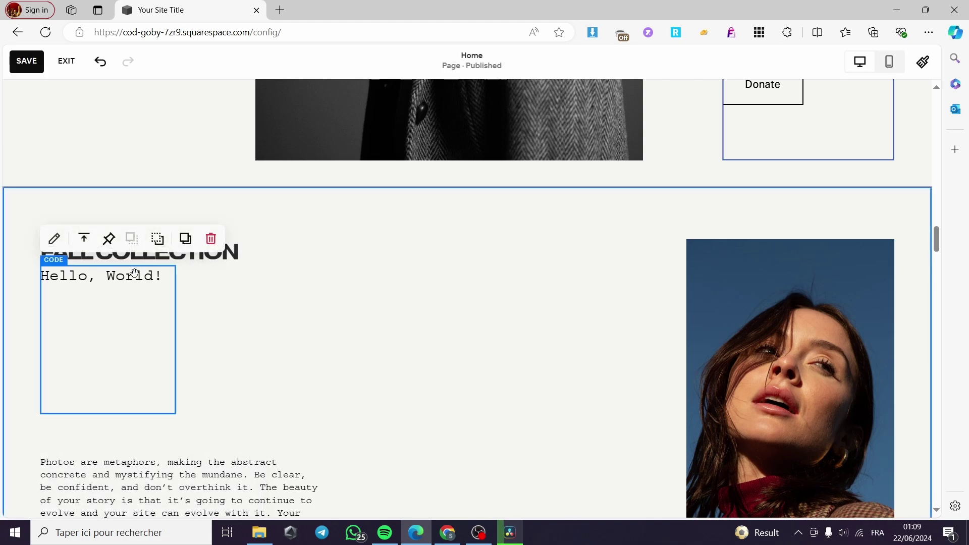
Replace the Code block's sample HTML with <div id="yoursectionnamehere"></div>
{"action": "left_click", "coordinate": [54, 239]}
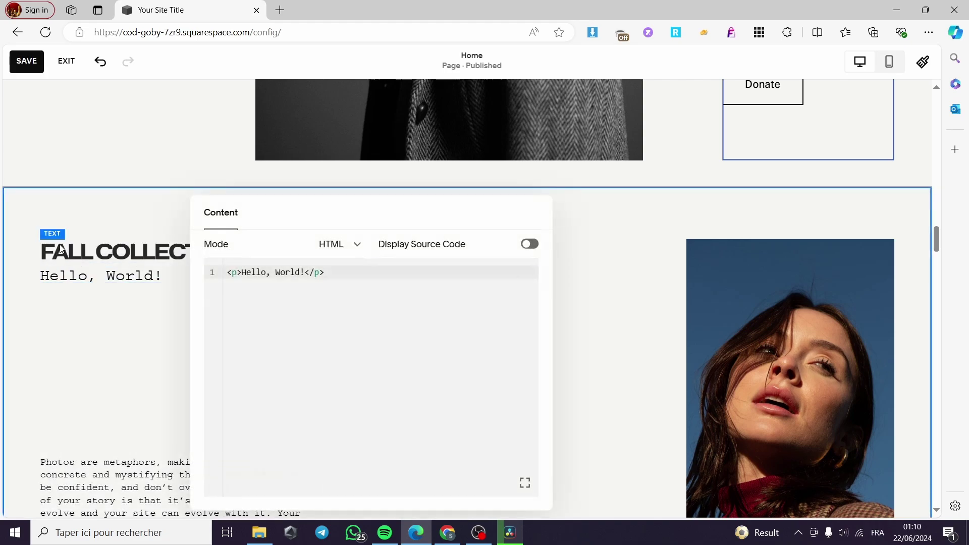
{"action": "left_click_drag", "start_coordinate": [404, 275], "coordinate": [215, 273]}
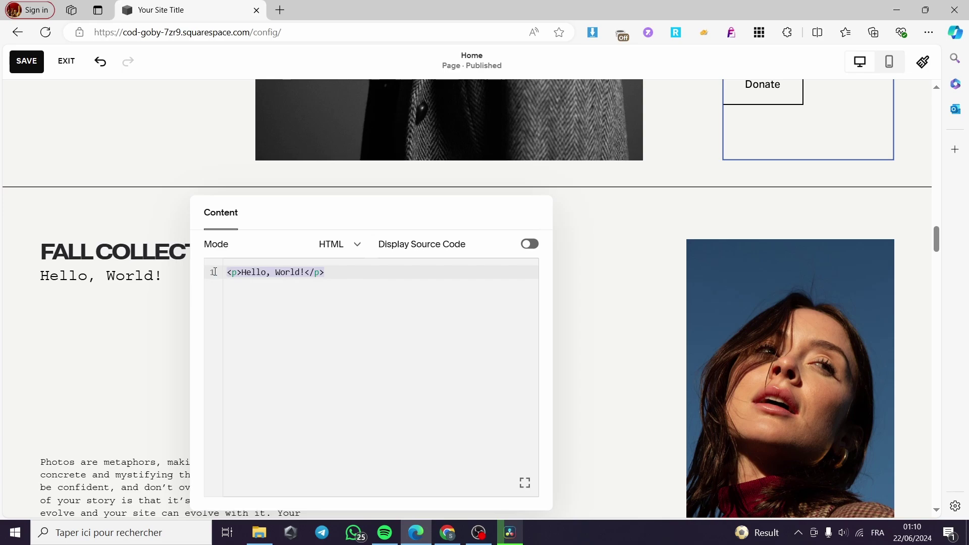
{"action": "key", "text": "BackSpace"}
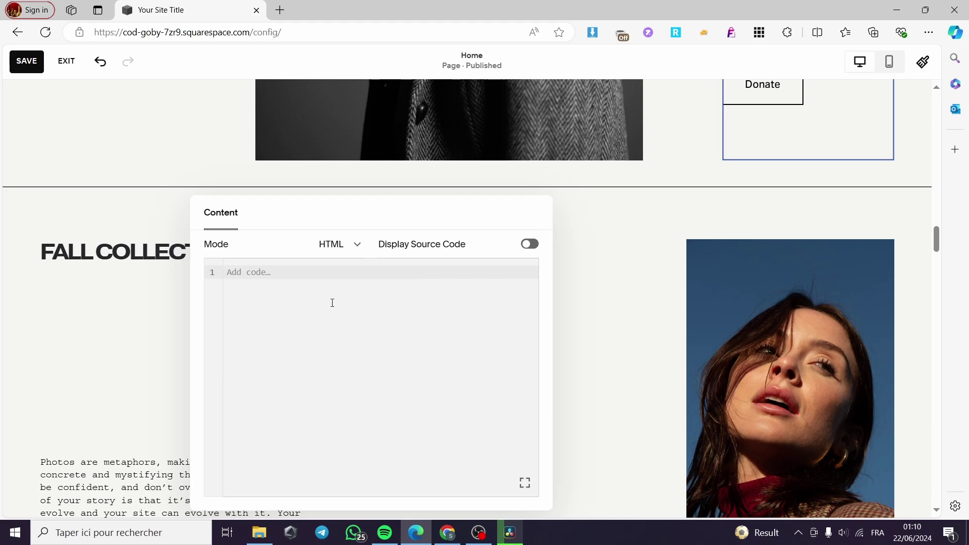
{"action": "type", "text": "<div id=\"yoursectionnamehere\"></div>"}
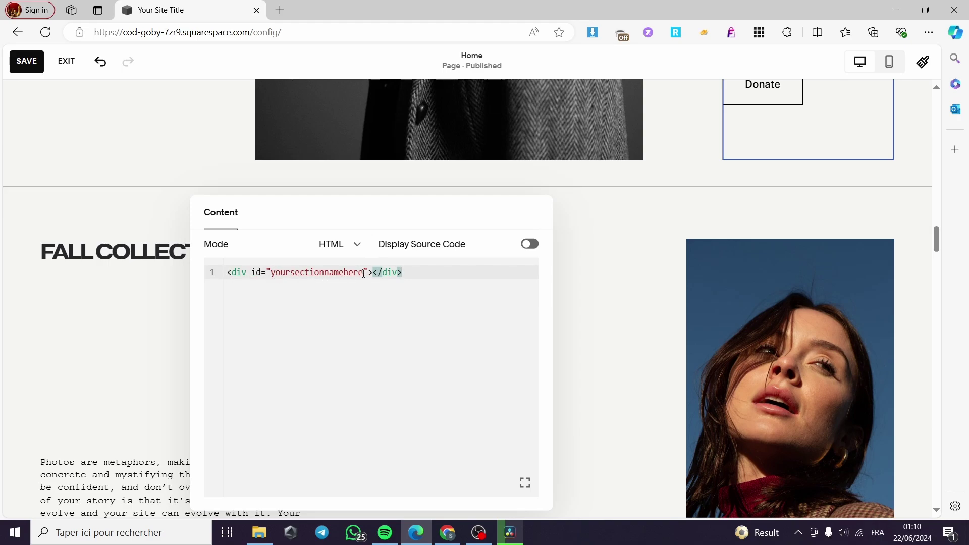
Change the placeholder div id in the Code block to "collection" and close the block's settings
{"action": "left_click_drag", "start_coordinate": [364, 273], "coordinate": [273, 277]}
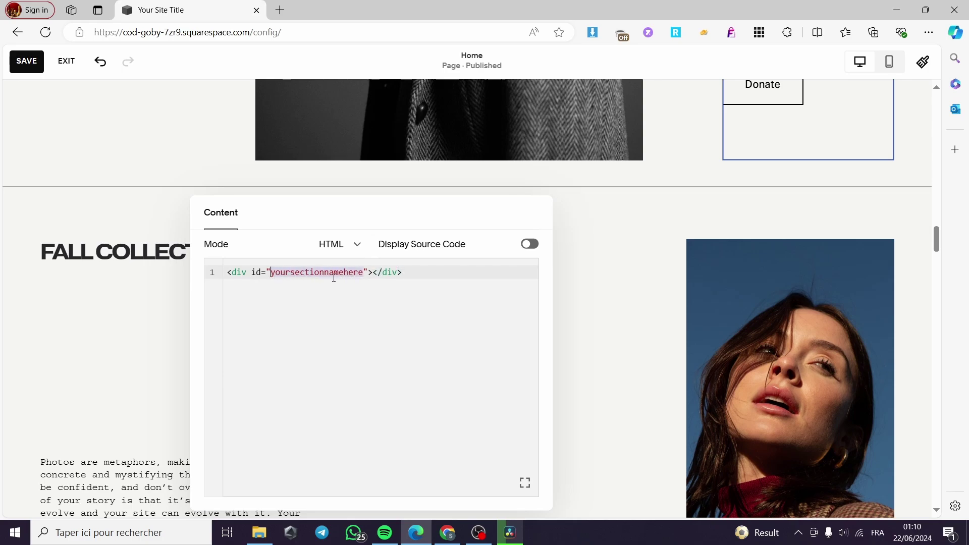
{"action": "type", "text": "Collect"}
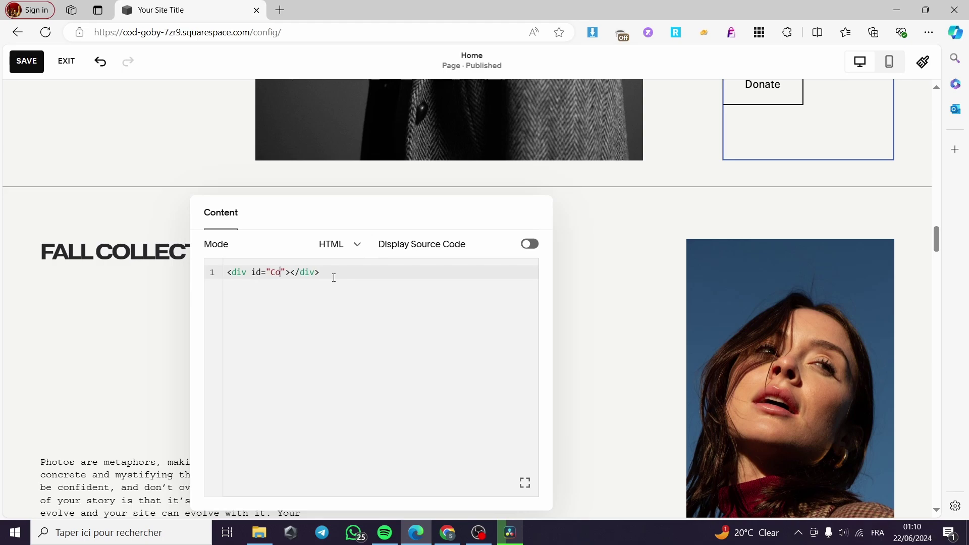
{"action": "type", "text": "ion"}
{"action": "key", "text": "BackSpace"}
{"action": "type", "text": "c"}
{"action": "left_click", "coordinate": [598, 323]}
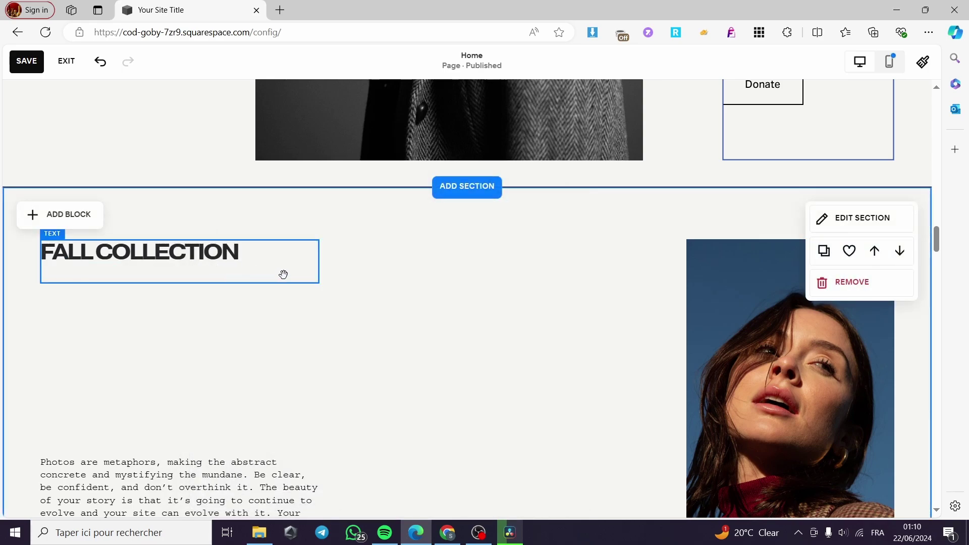
{"action": "left_click", "coordinate": [116, 299]}
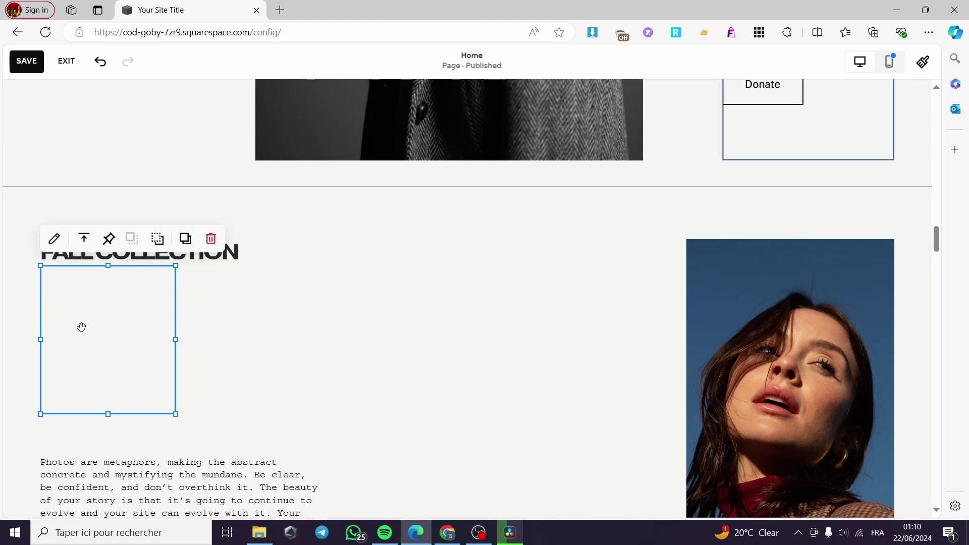
{"action": "left_click", "coordinate": [557, 343]}
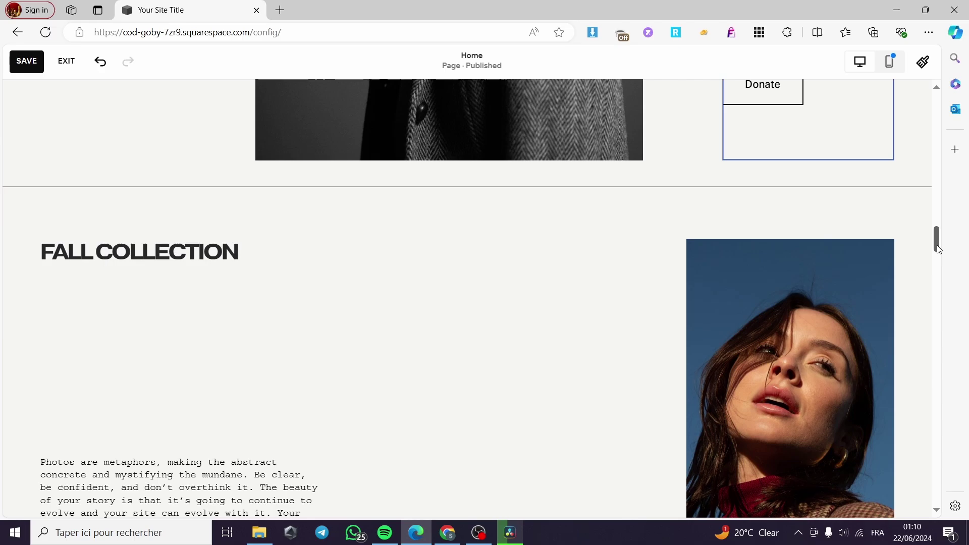
Add a Button block to the first section of the page and place it beneath the final letters of the RESEDA title
{"action": "left_click_drag", "start_coordinate": [938, 249], "coordinate": [931, 106]}
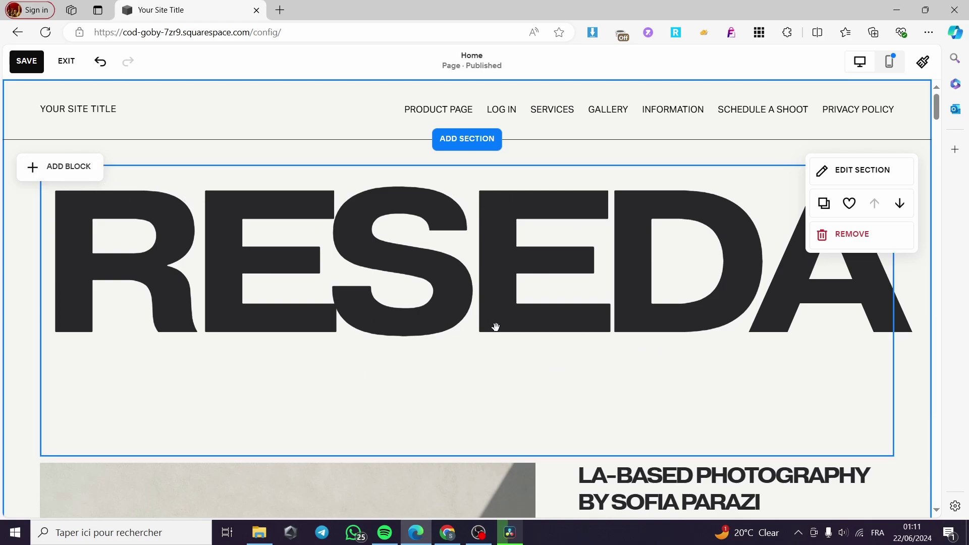
{"action": "left_click", "coordinate": [70, 174]}
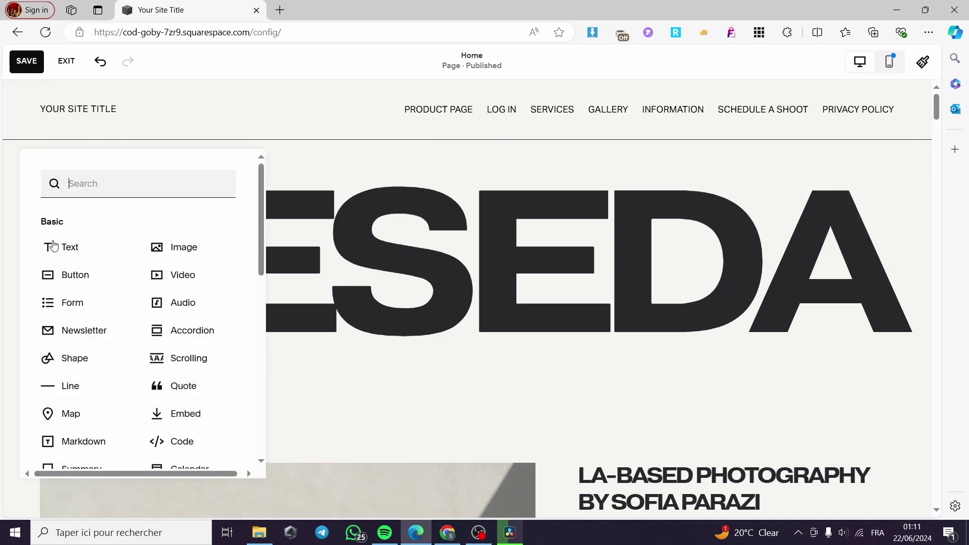
{"action": "left_click", "coordinate": [70, 279]}
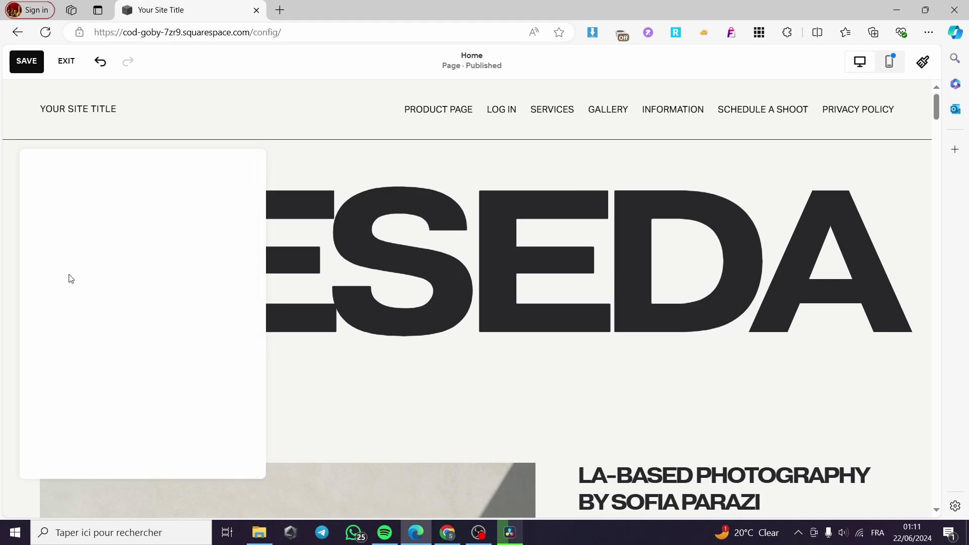
{"action": "left_click_drag", "start_coordinate": [171, 161], "coordinate": [856, 437]}
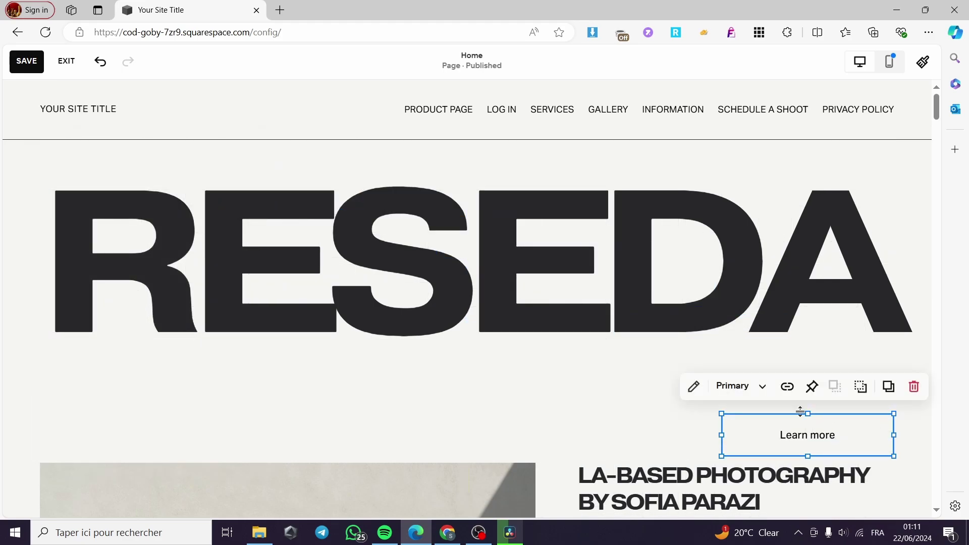
Set the new button's text to "See our collection"
{"action": "left_click", "coordinate": [694, 386]}
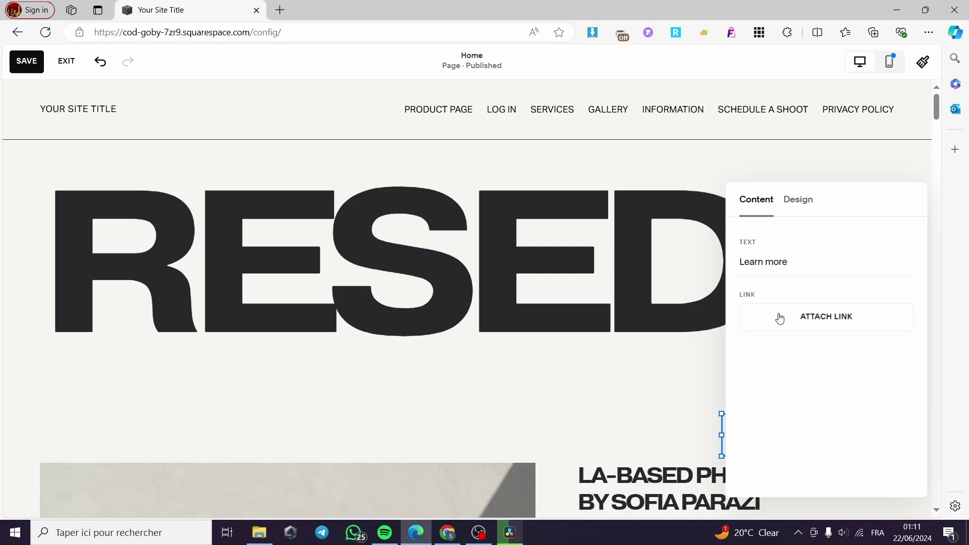
{"action": "left_click_drag", "start_coordinate": [783, 264], "coordinate": [737, 267]}
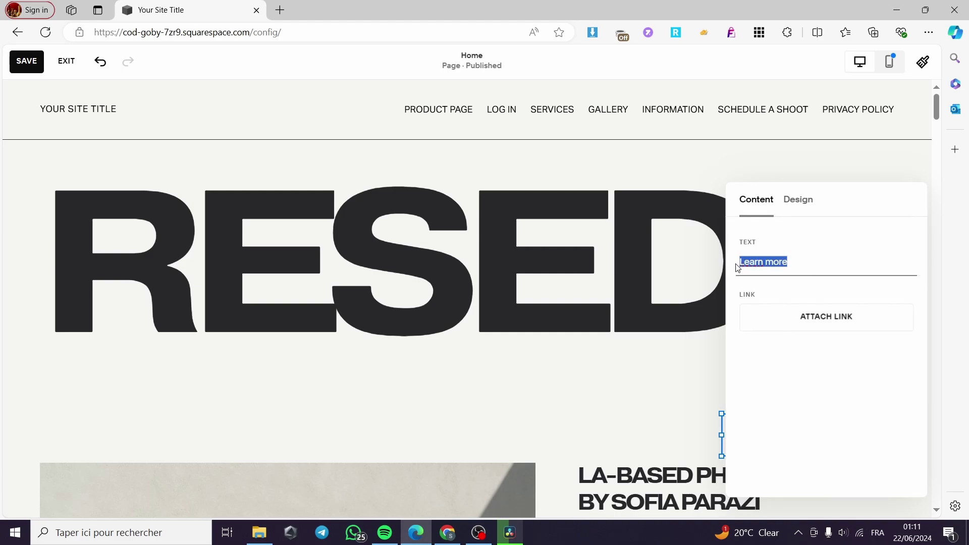
{"action": "type", "text": "See ou"}
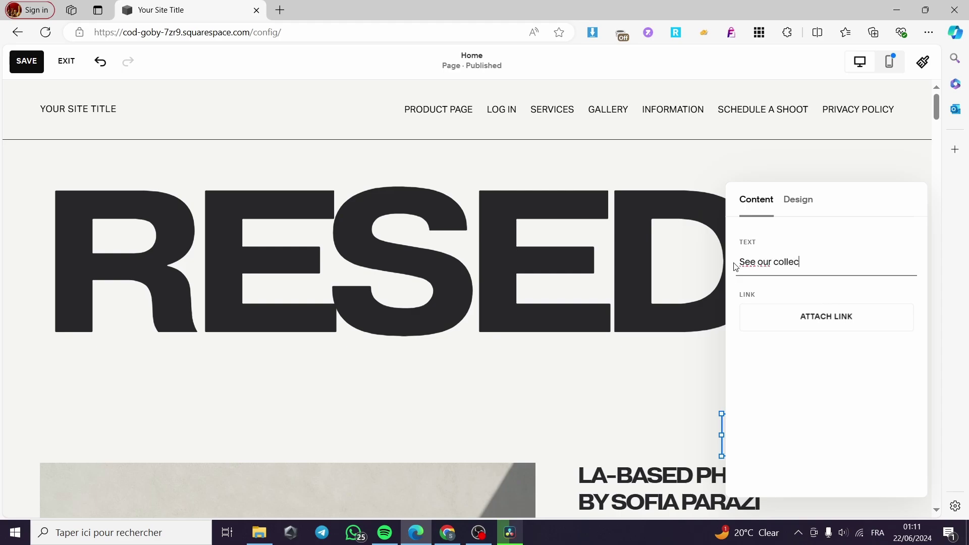
{"action": "type", "text": "r collection"}
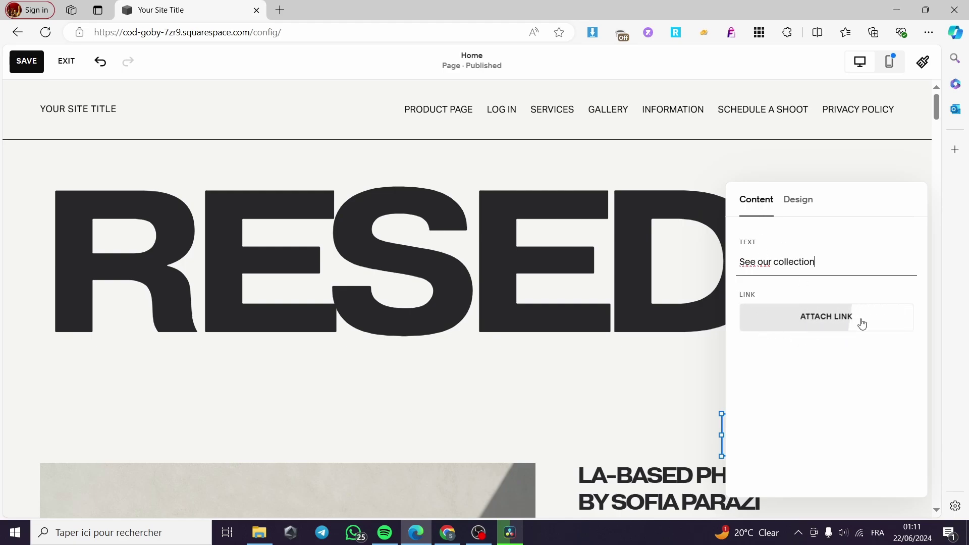
Attach the URL link #collection to the button, turn off opening in a new tab, and close the settings
{"action": "left_click", "coordinate": [838, 322]}
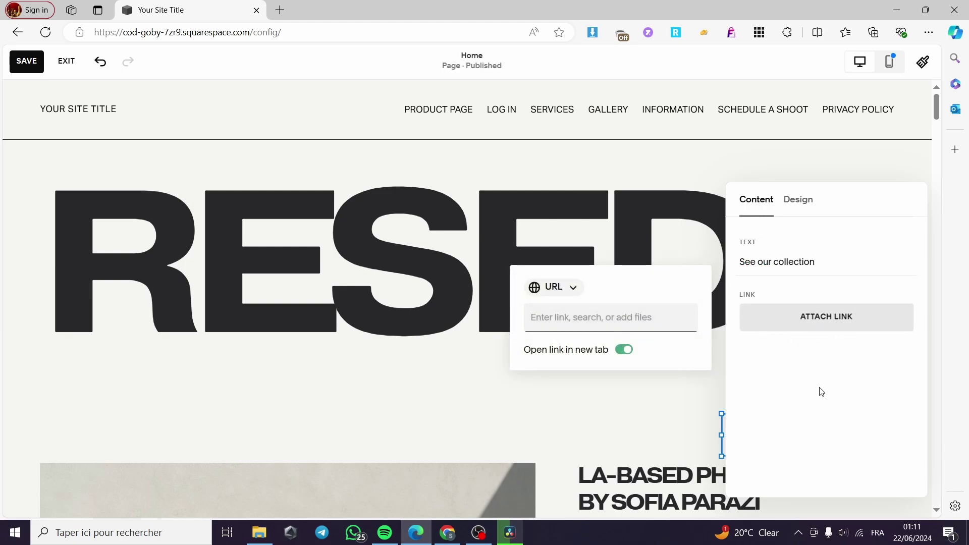
{"action": "left_click", "coordinate": [573, 320]}
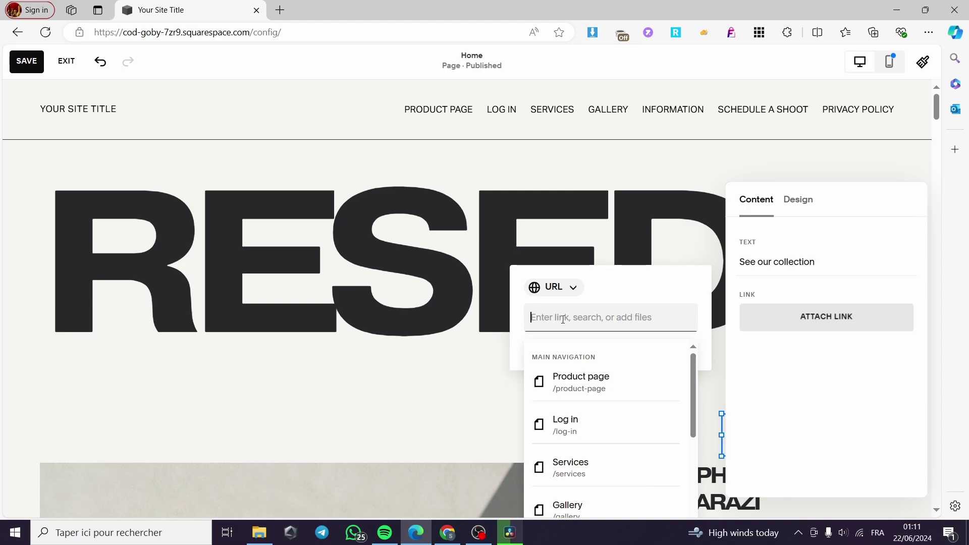
{"action": "type", "text": "#collection"}
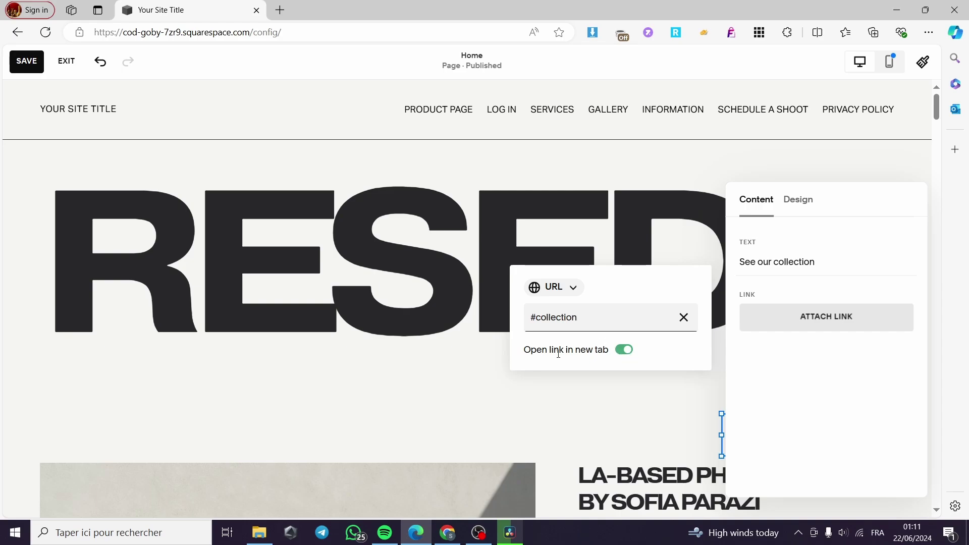
{"action": "left_click", "coordinate": [625, 353]}
{"action": "left_click", "coordinate": [795, 368]}
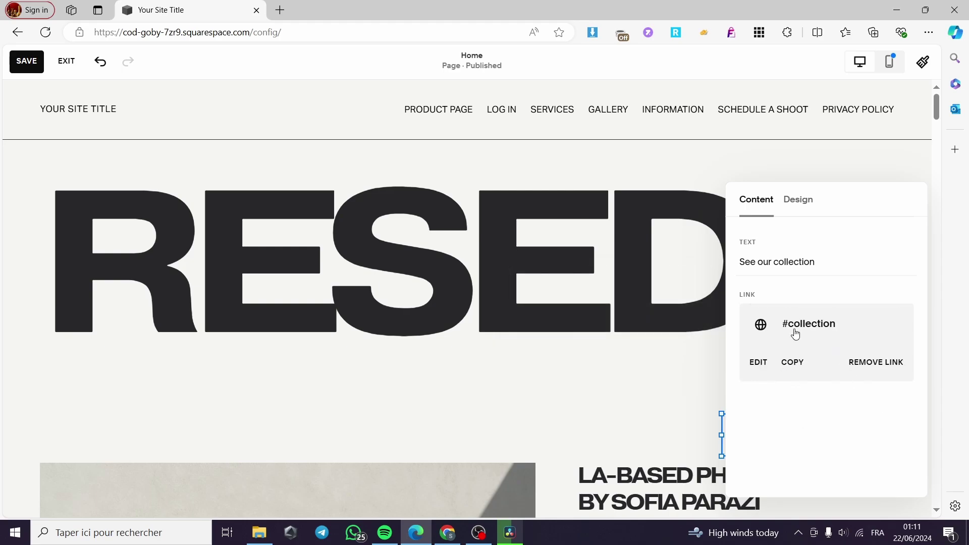
{"action": "left_click", "coordinate": [895, 164]}
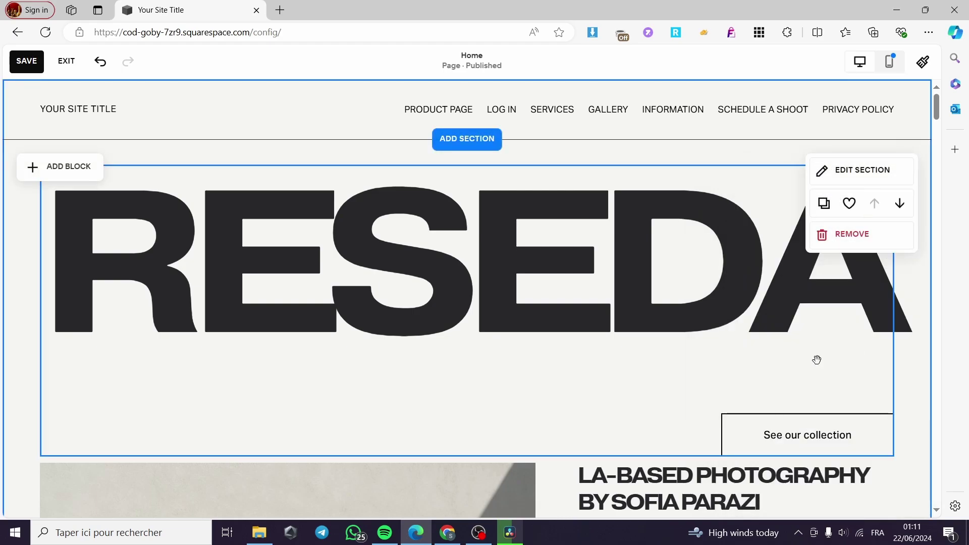
Recheck the See our collection button's settings, save the page, and exit editing
{"action": "left_click", "coordinate": [795, 436]}
{"action": "left_click", "coordinate": [808, 441]}
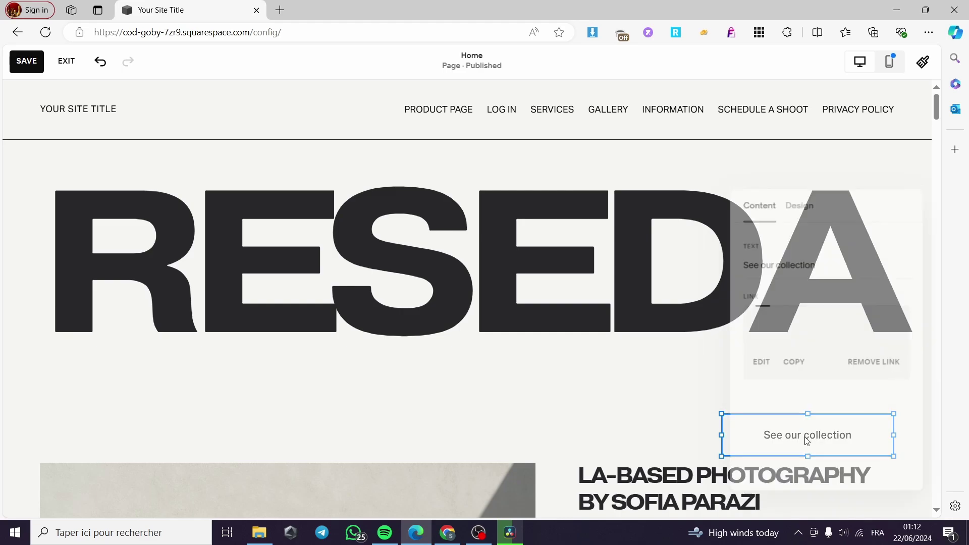
{"action": "left_click", "coordinate": [682, 388]}
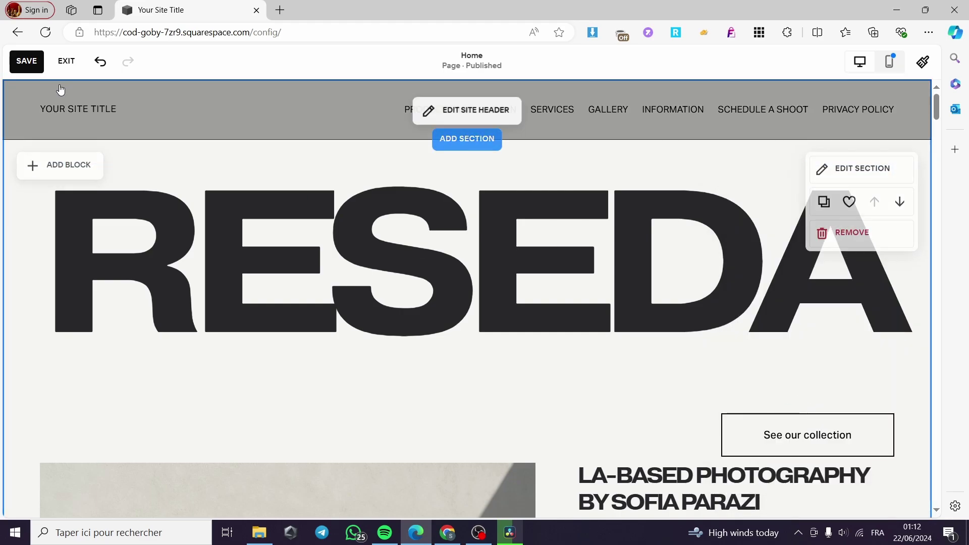
{"action": "left_click", "coordinate": [28, 61]}
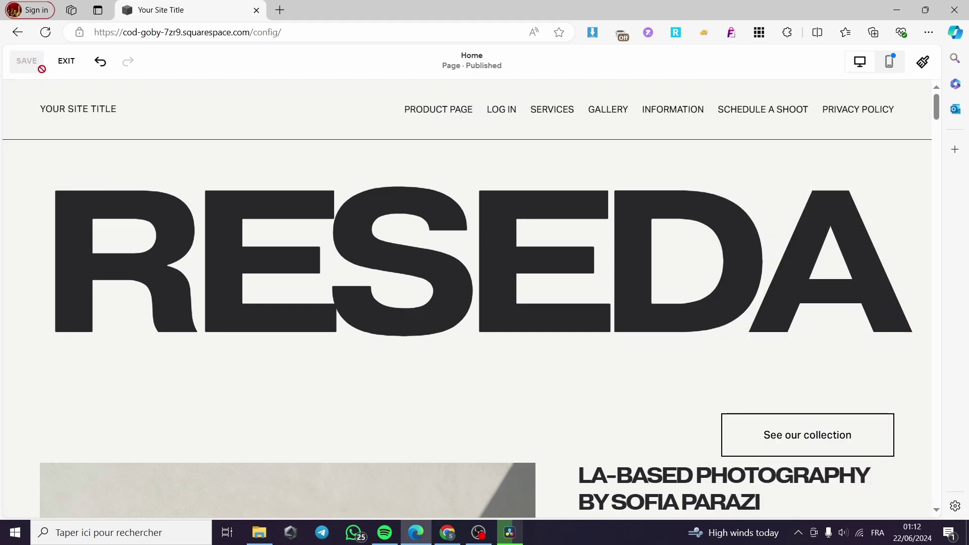
{"action": "left_click", "coordinate": [71, 69]}
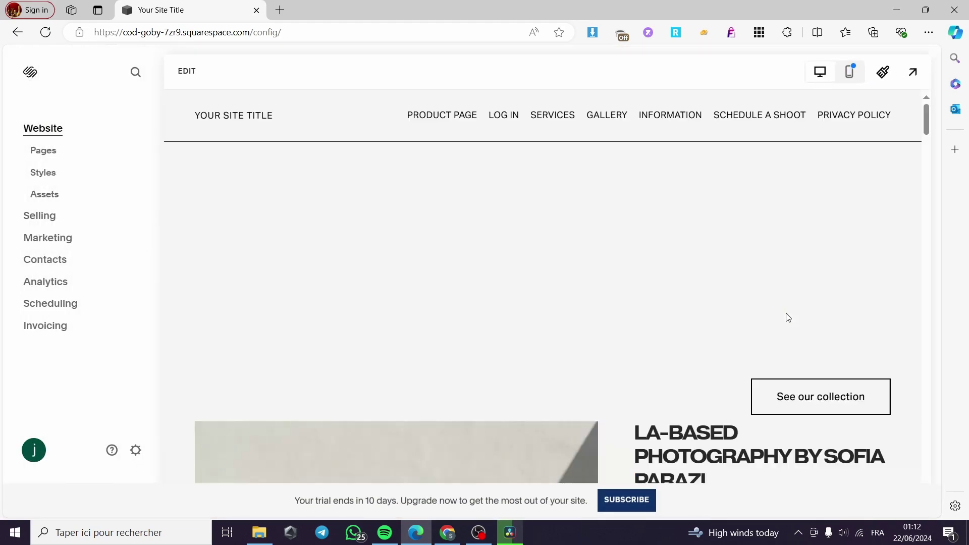
Test the See our collection button in the page preview, inspect where it lands, and return to the top of the page
{"action": "left_click", "coordinate": [818, 403]}
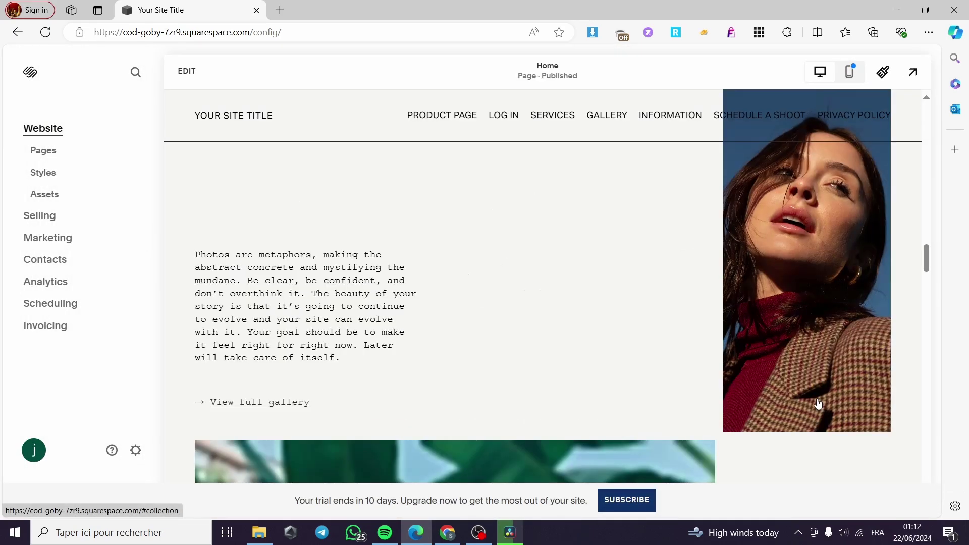
{"action": "scroll", "coordinate": [307, 257], "scroll_direction": "up", "scroll_amount": 4}
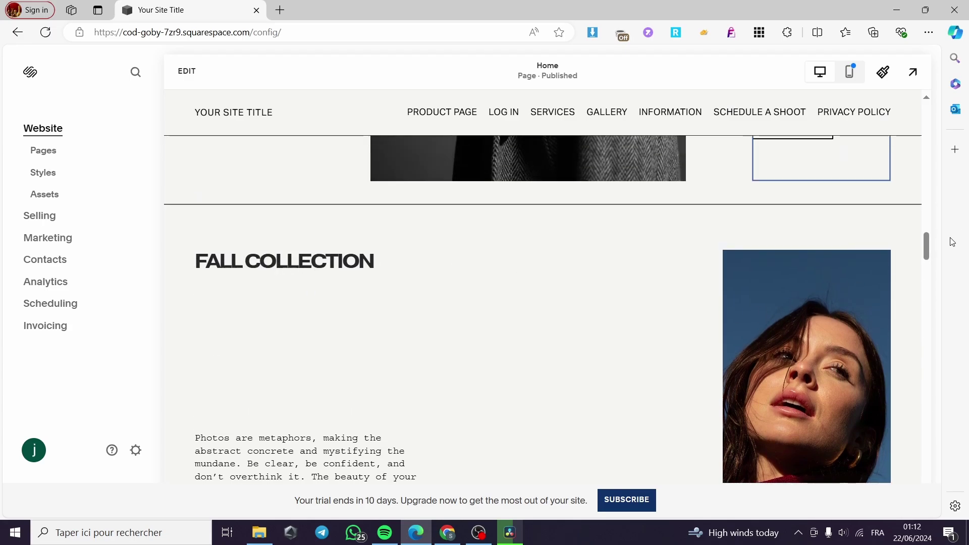
{"action": "left_click_drag", "start_coordinate": [927, 253], "coordinate": [931, 127]}
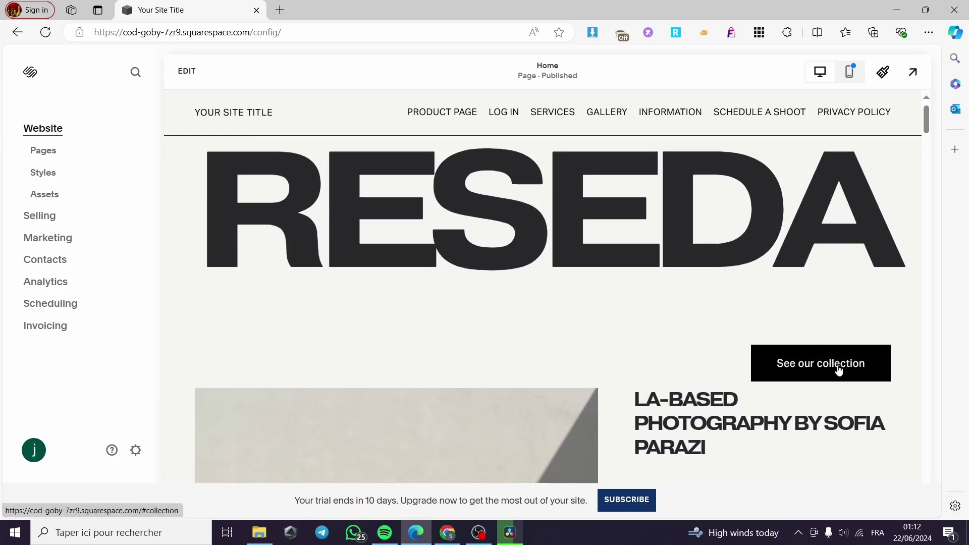
{"action": "scroll", "coordinate": [817, 372], "scroll_direction": "down", "scroll_amount": 5}
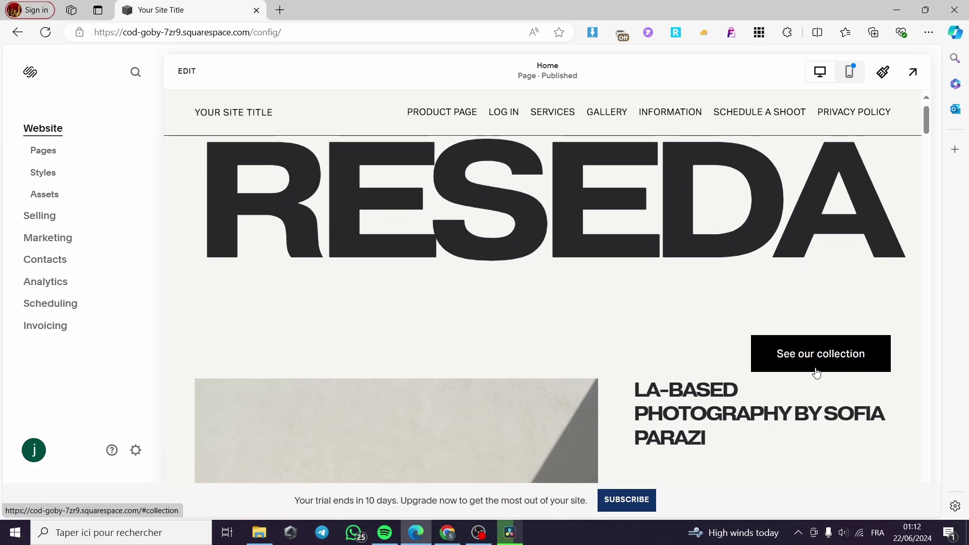
{"action": "scroll", "coordinate": [820, 262], "scroll_direction": "up", "scroll_amount": 3}
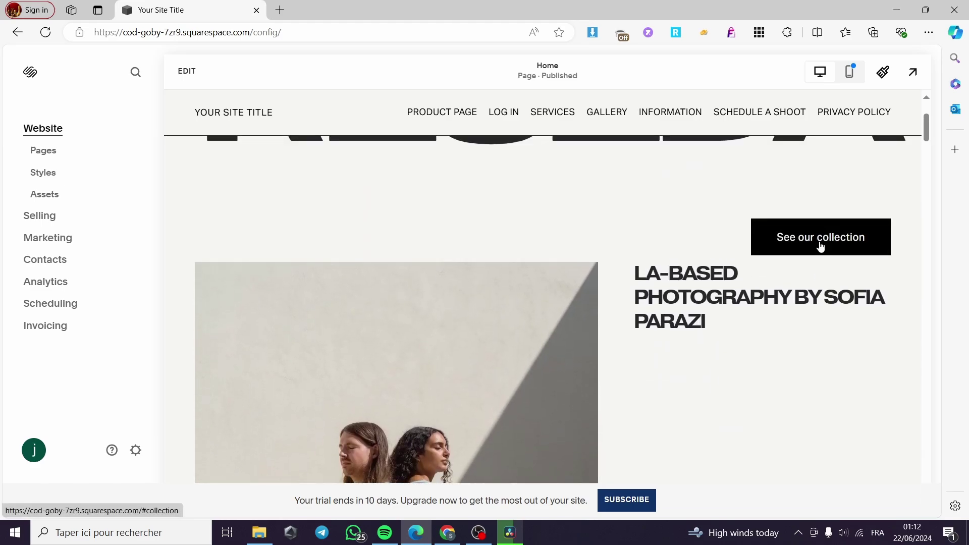
Reload the site and check the jump to the Fall Collection section again, ending back at the top of the page
{"action": "left_click", "coordinate": [45, 32]}
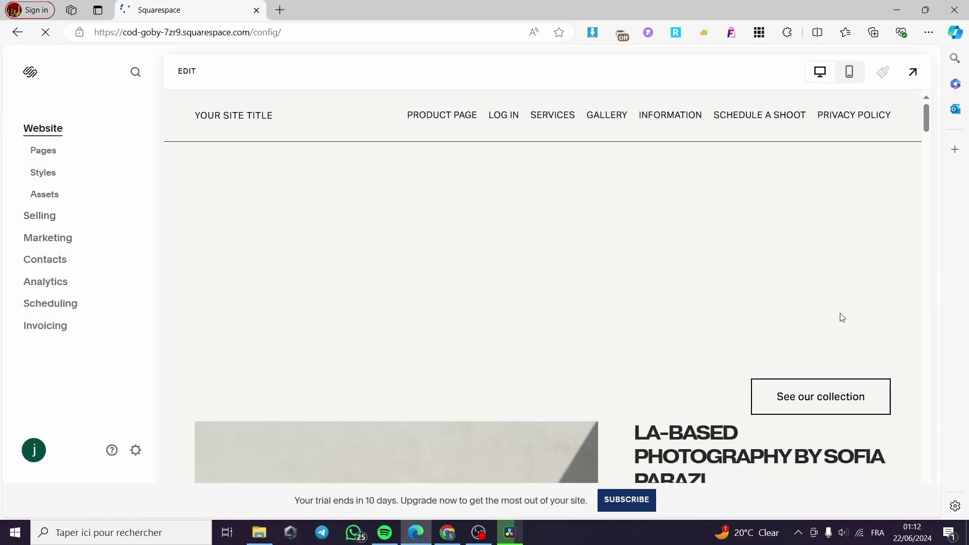
{"action": "scroll", "coordinate": [833, 354], "scroll_direction": "down", "scroll_amount": 5}
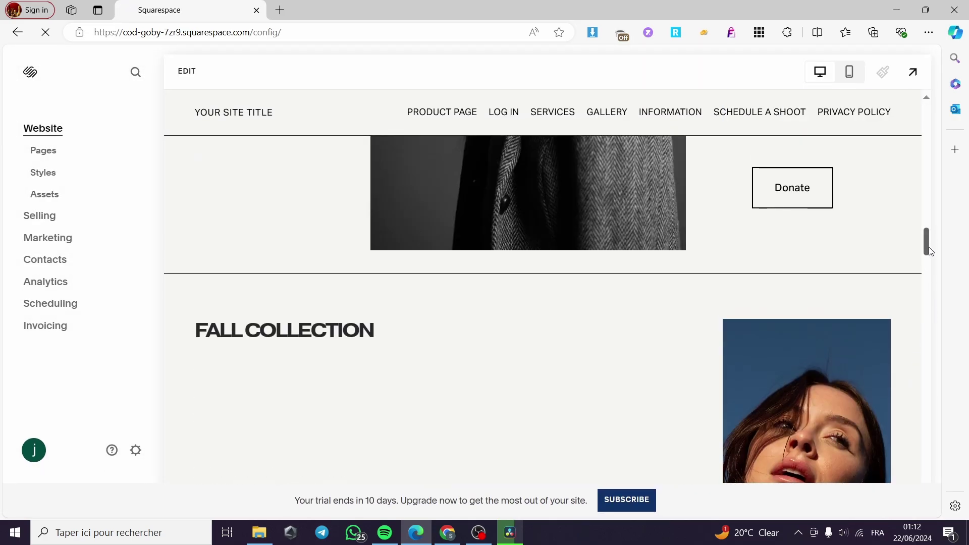
{"action": "left_click_drag", "start_coordinate": [928, 248], "coordinate": [940, 132]}
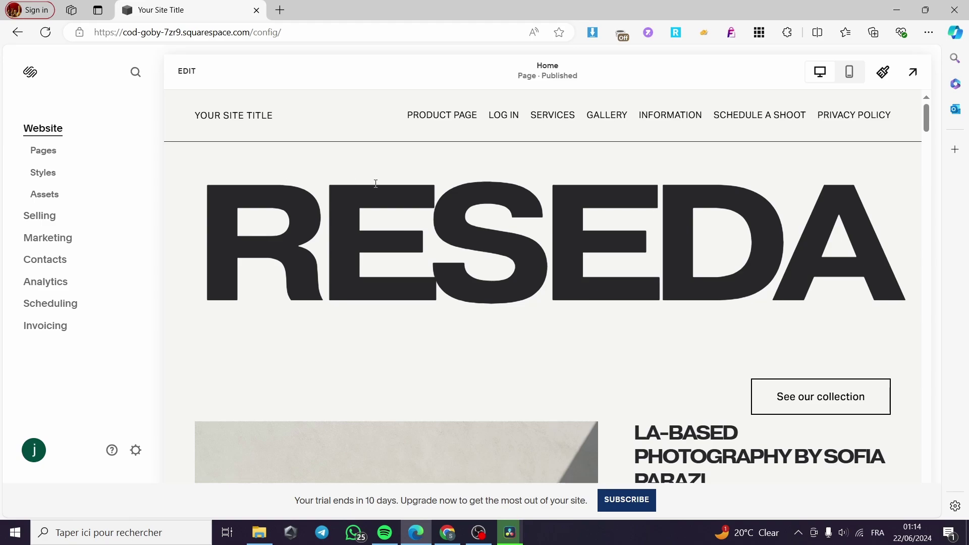
Reopen the Home page for editing and add a Code block beside the lower part of the sunglasses image
{"action": "left_click", "coordinate": [186, 71]}
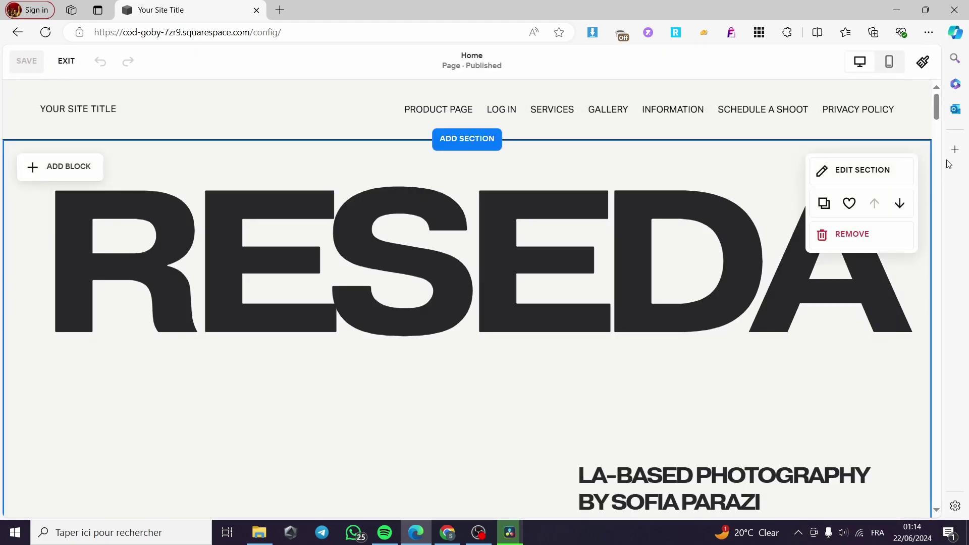
{"action": "scroll", "coordinate": [910, 146], "scroll_direction": "down", "scroll_amount": 7}
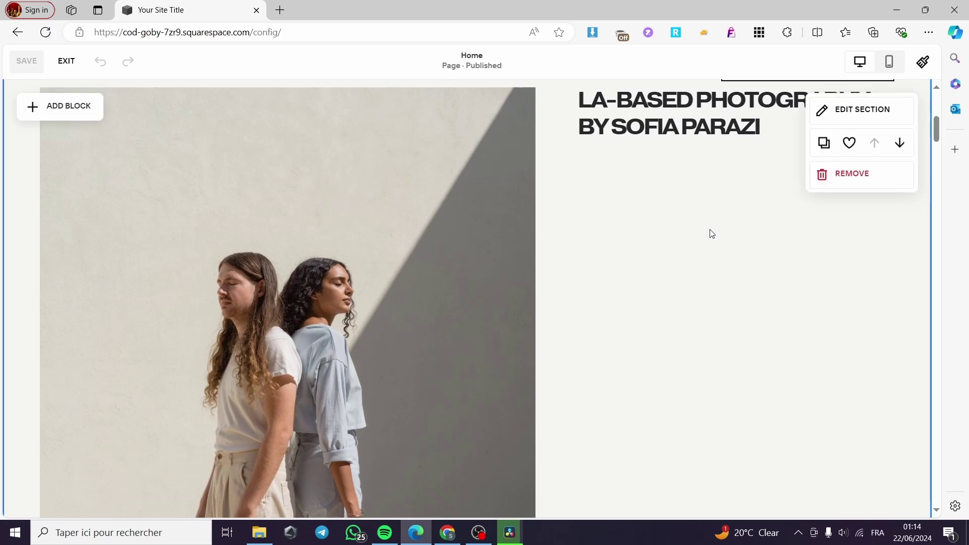
{"action": "left_click_drag", "start_coordinate": [934, 135], "coordinate": [928, 448]}
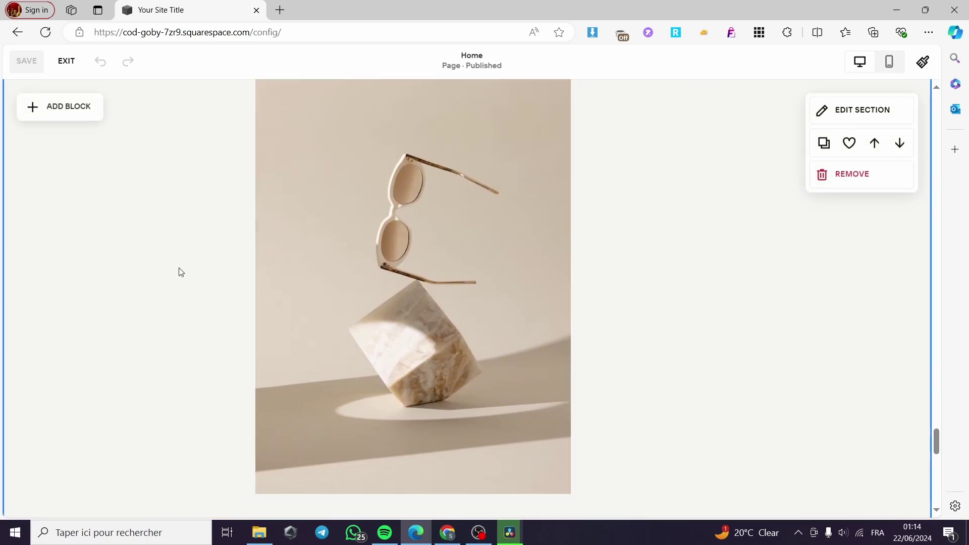
{"action": "left_click", "coordinate": [77, 112]}
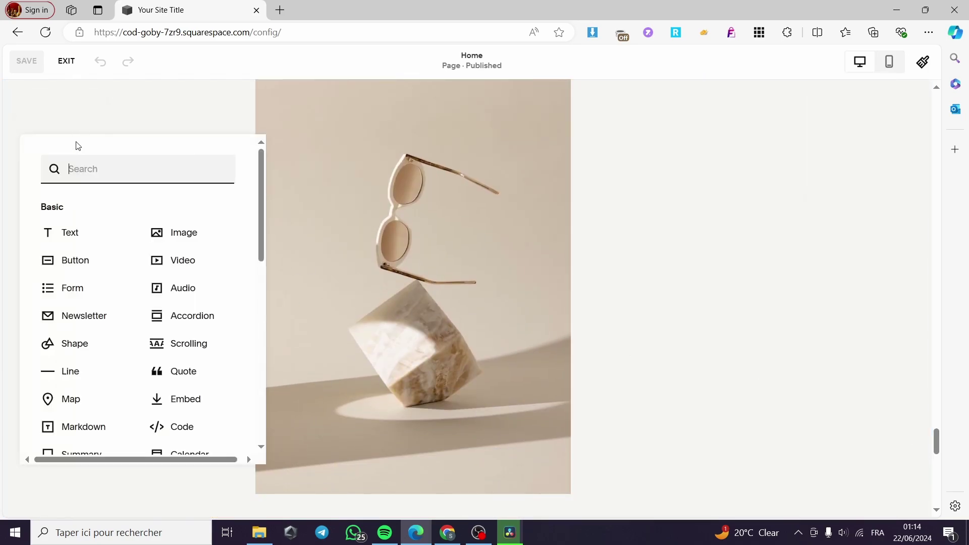
{"action": "scroll", "coordinate": [252, 266], "scroll_direction": "down", "scroll_amount": 1}
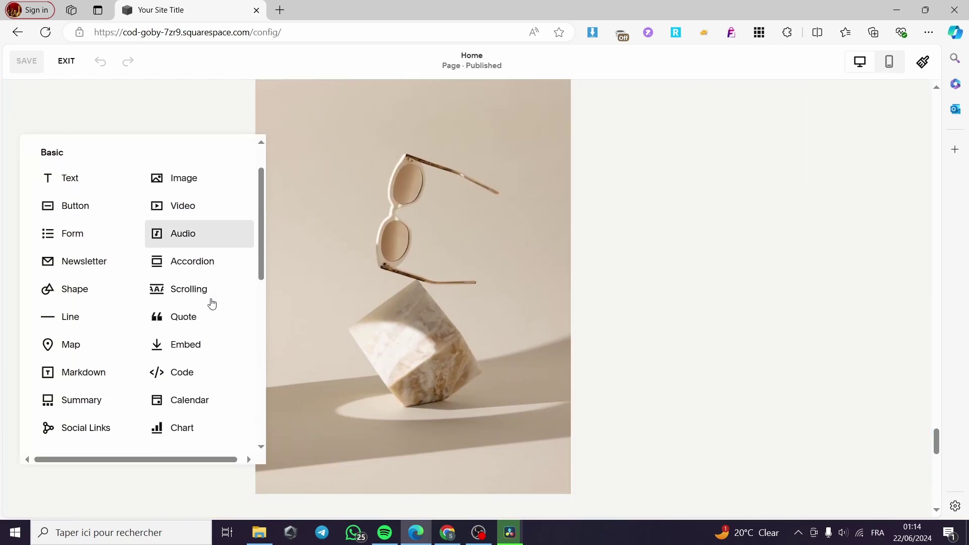
{"action": "left_click", "coordinate": [182, 365]}
{"action": "left_click_drag", "start_coordinate": [97, 180], "coordinate": [192, 341]}
{"action": "scroll", "coordinate": [147, 369], "scroll_direction": "down", "scroll_amount": 2}
{"action": "scroll", "coordinate": [353, 291], "scroll_direction": "up", "scroll_amount": 2}
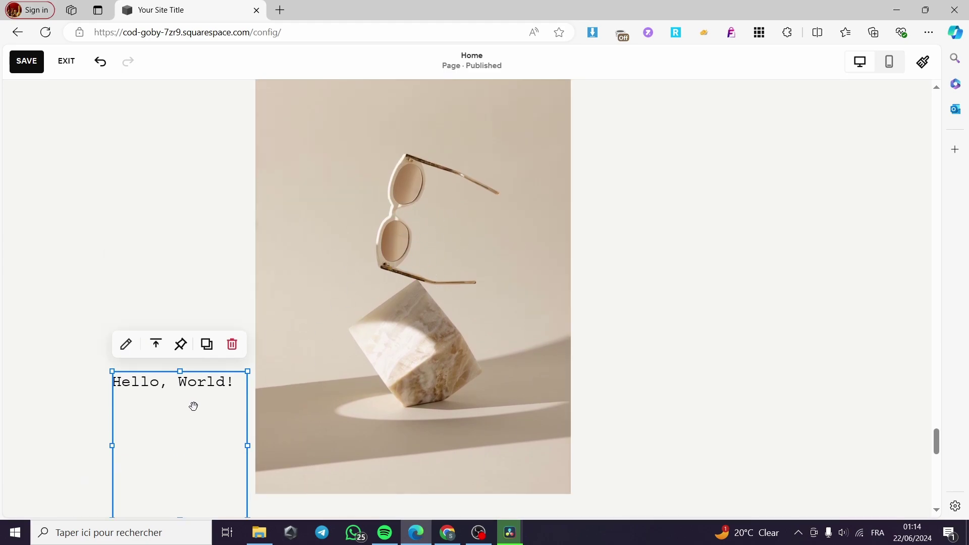
Replace the new Code block's sample HTML with <div id="Glasses"></div>
{"action": "left_click", "coordinate": [126, 344]}
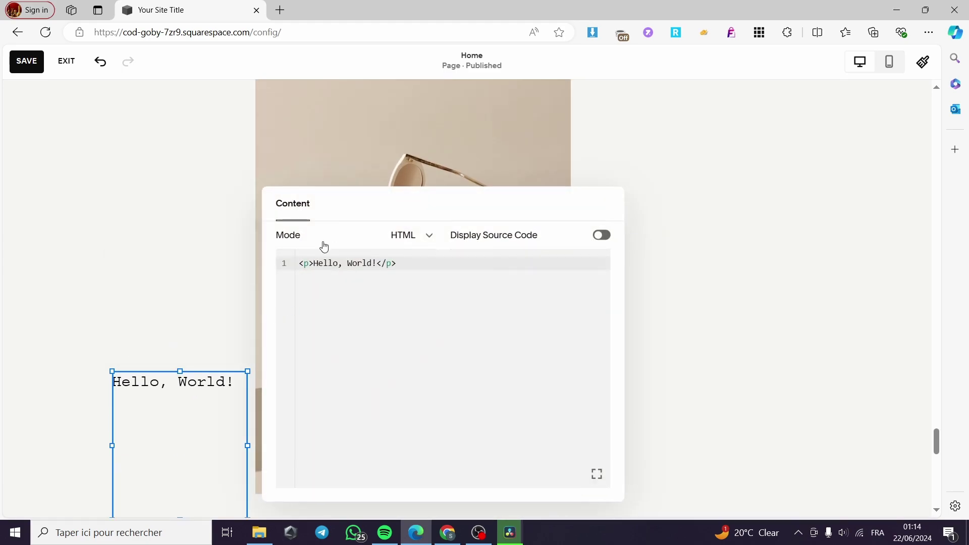
{"action": "left_click_drag", "start_coordinate": [470, 268], "coordinate": [284, 266]}
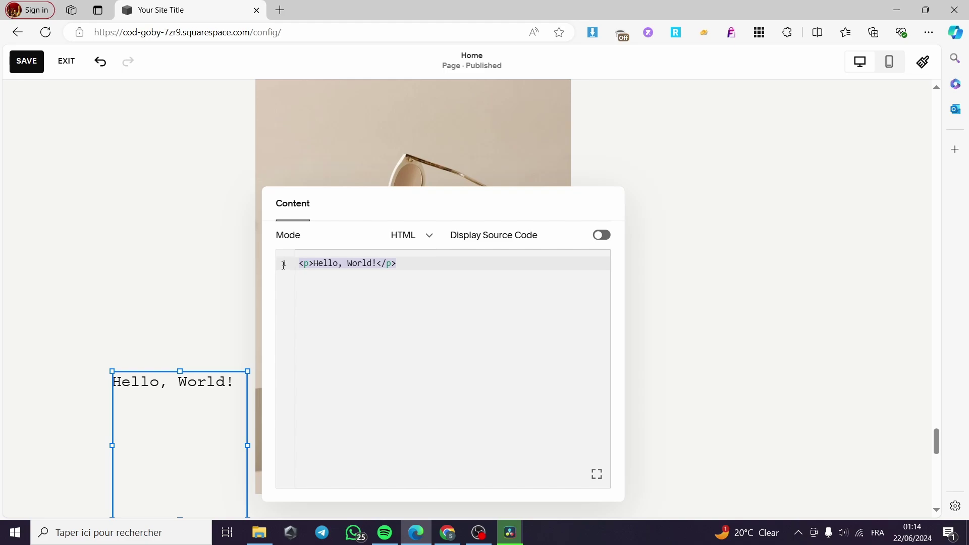
{"action": "key", "text": "BackSpace"}
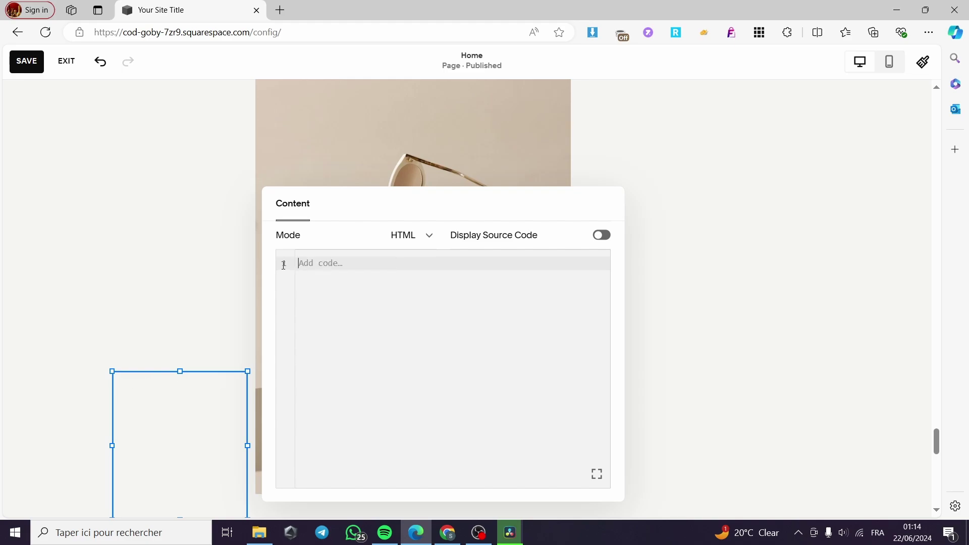
{"action": "type", "text": "<div id=\"yoursectionnamehere\"></div>"}
{"action": "left_click_drag", "start_coordinate": [435, 264], "coordinate": [352, 270]}
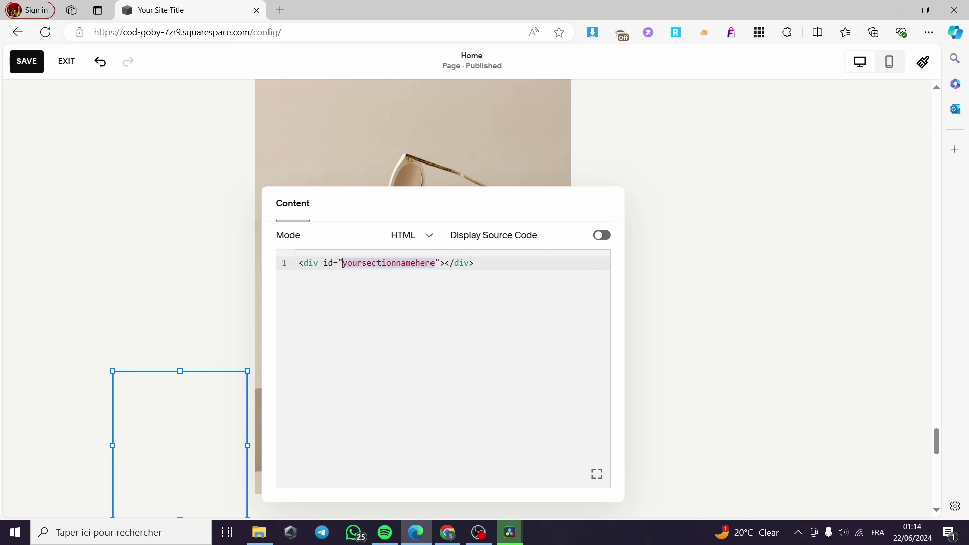
{"action": "type", "text": "Glass"}
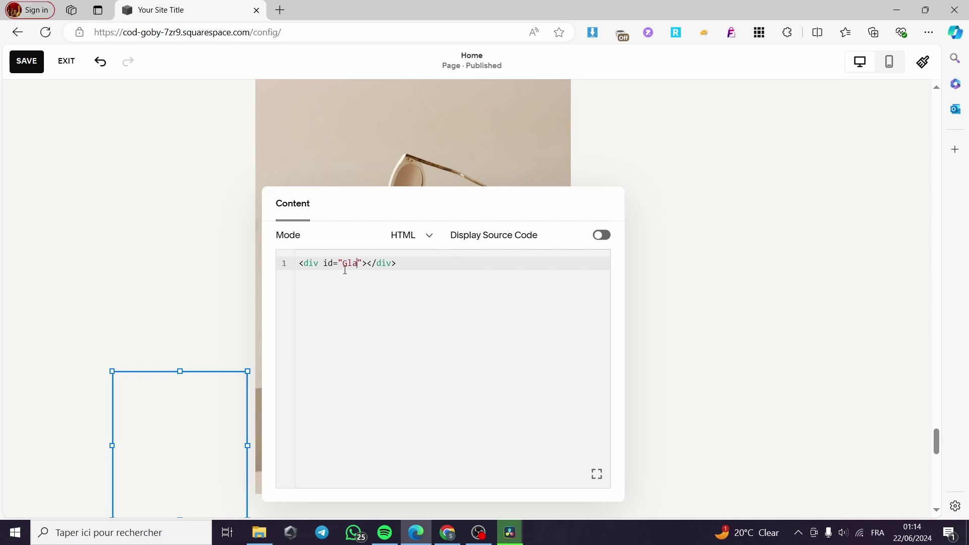
{"action": "type", "text": "es"}
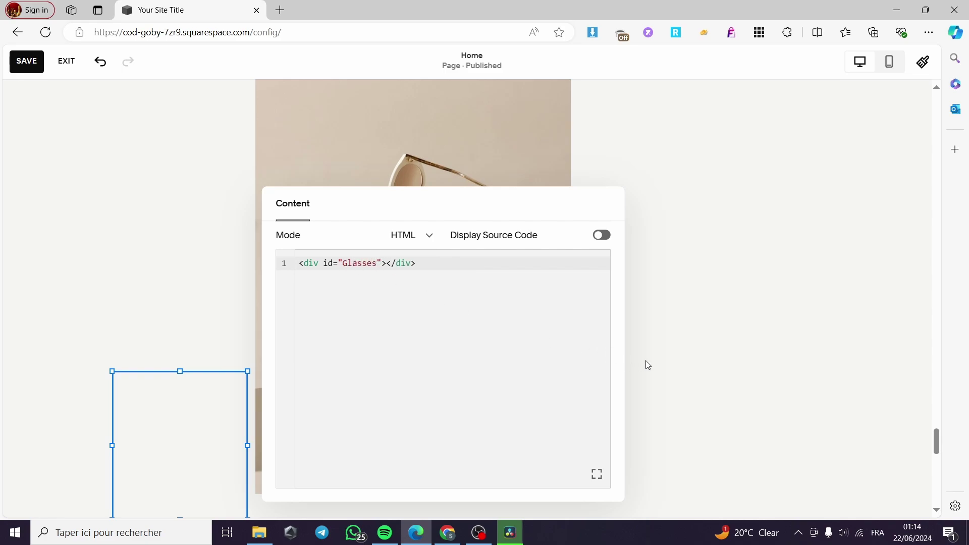
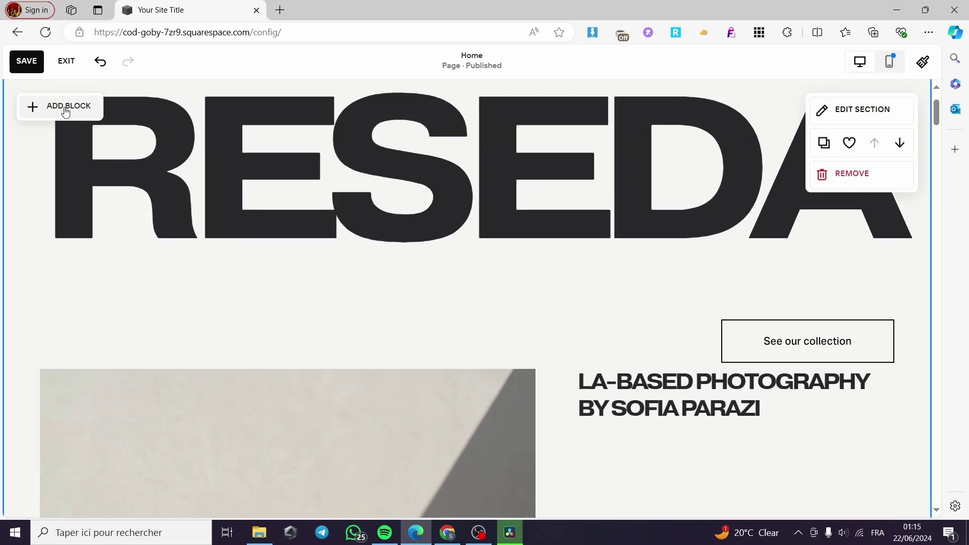
Add a Button block to the first section and place it beneath the RESEDA title's initial R, level with the See our collection button
{"action": "left_click", "coordinate": [66, 107]}
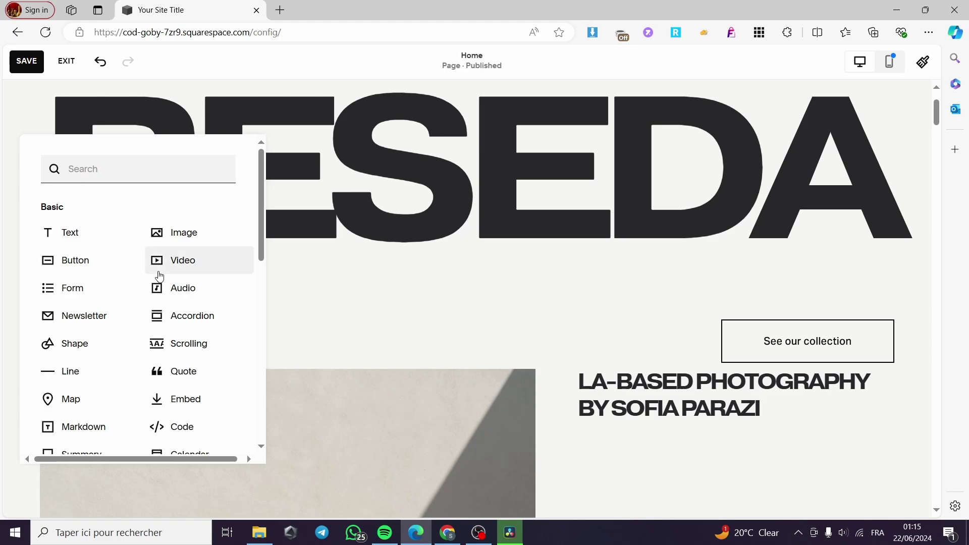
{"action": "left_click", "coordinate": [71, 261]}
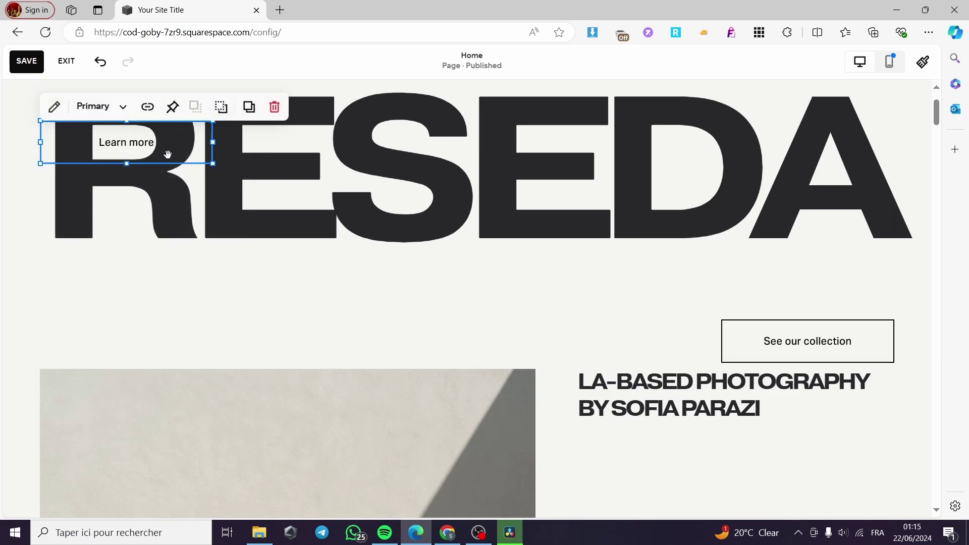
{"action": "left_click_drag", "start_coordinate": [121, 147], "coordinate": [160, 340]}
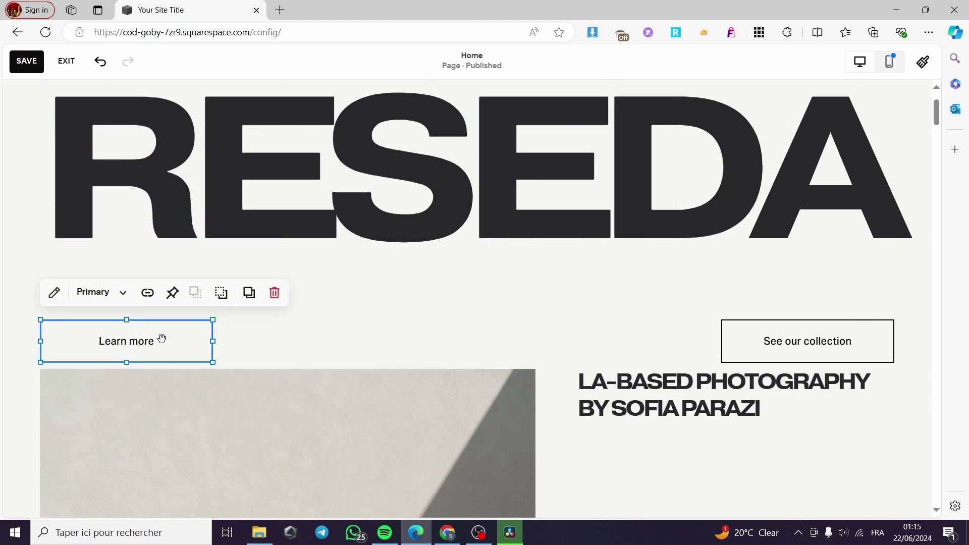
Set the new button's text to "Explore our Sunglasses"
{"action": "left_click", "coordinate": [54, 292]}
{"action": "left_click_drag", "start_coordinate": [299, 271], "coordinate": [218, 278]}
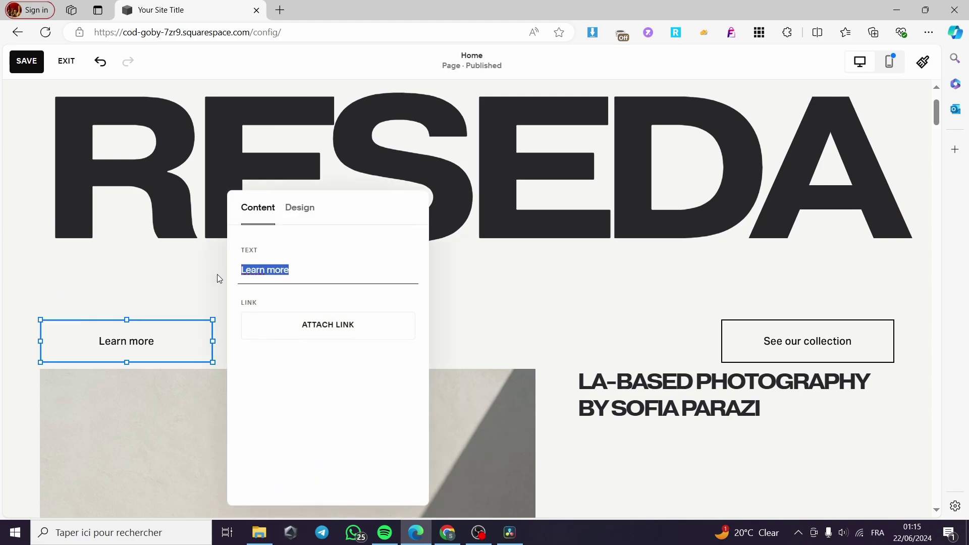
{"action": "type", "text": "S"}
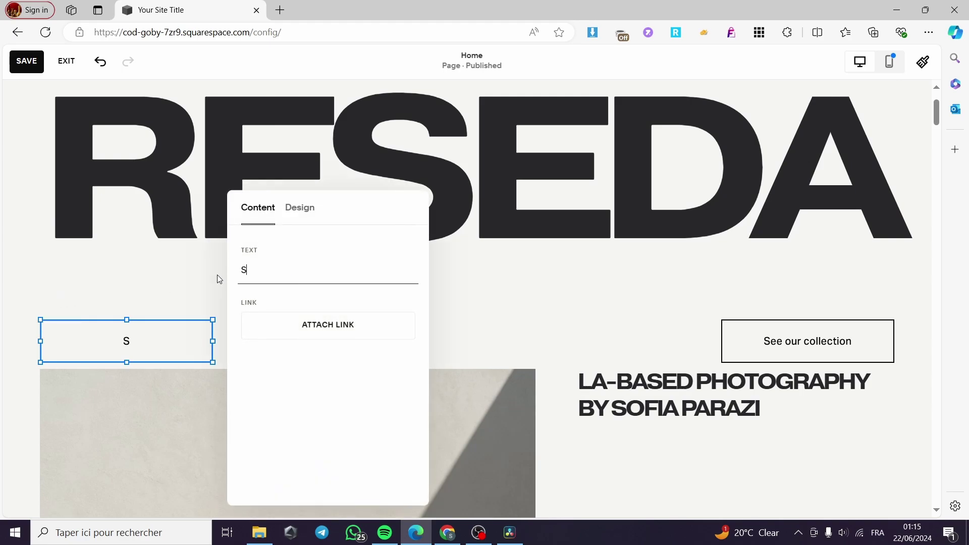
{"action": "key", "text": "BackSpace"}
{"action": "type", "text": "Explore our"}
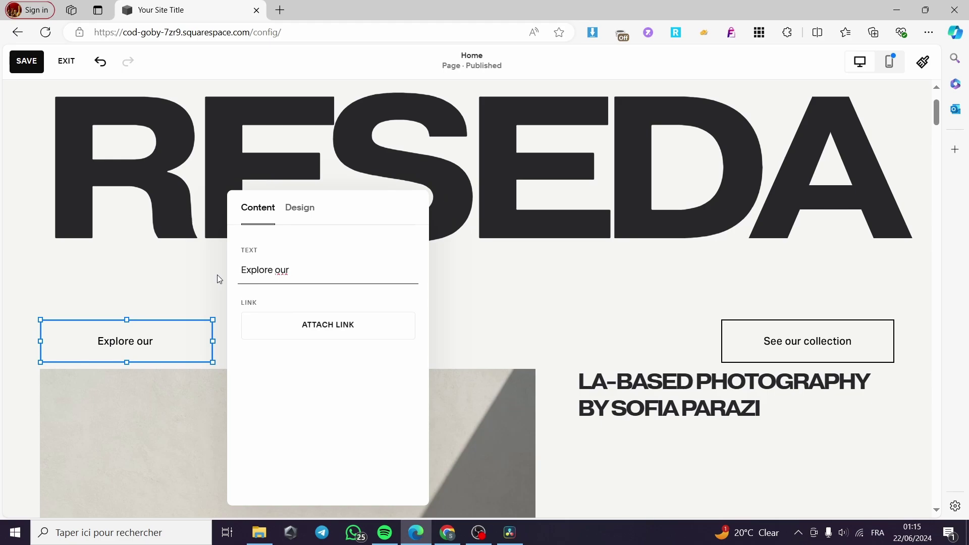
{"action": "type", "text": " Sungl"}
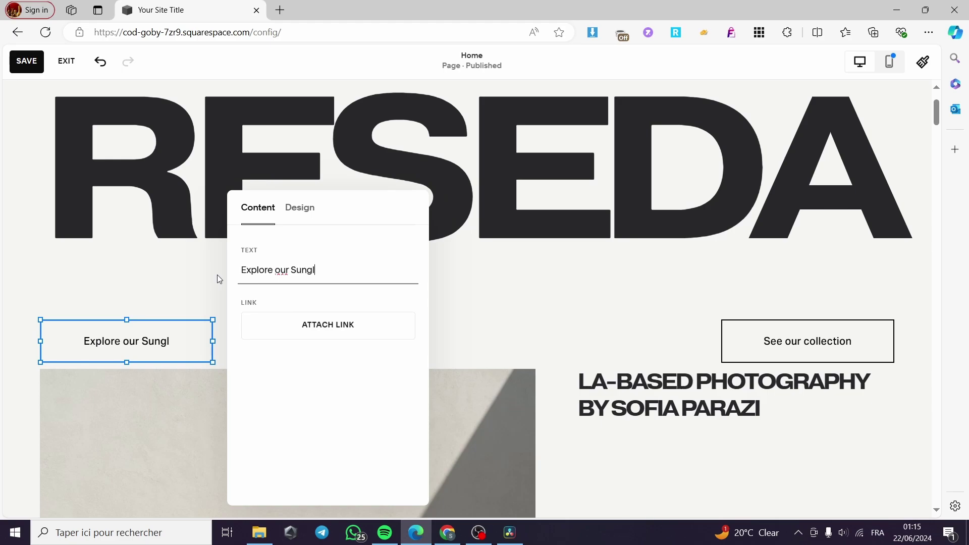
{"action": "type", "text": "asses"}
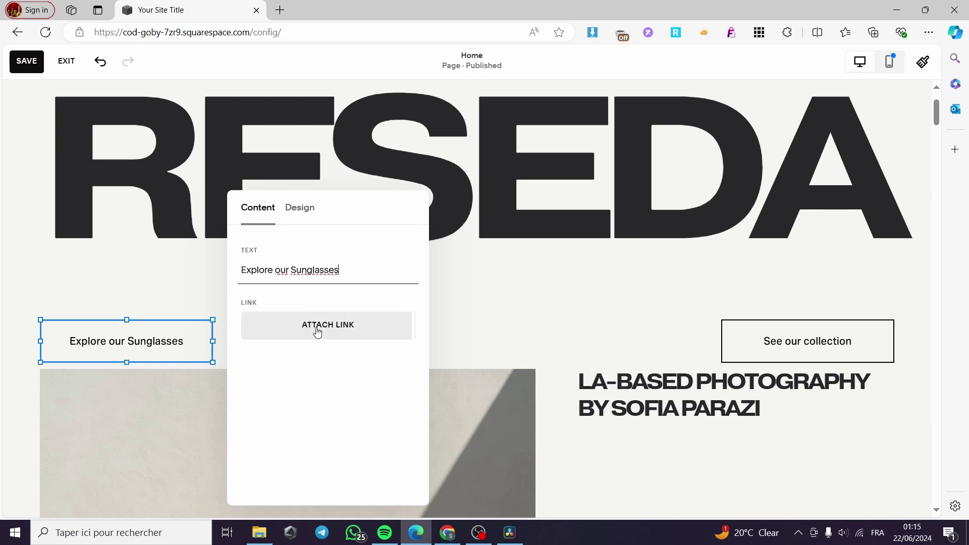
Link the Explore our Sunglasses button to #Glasses with opening in a new tab turned off, and save and exit the page editor
{"action": "left_click", "coordinate": [339, 327]}
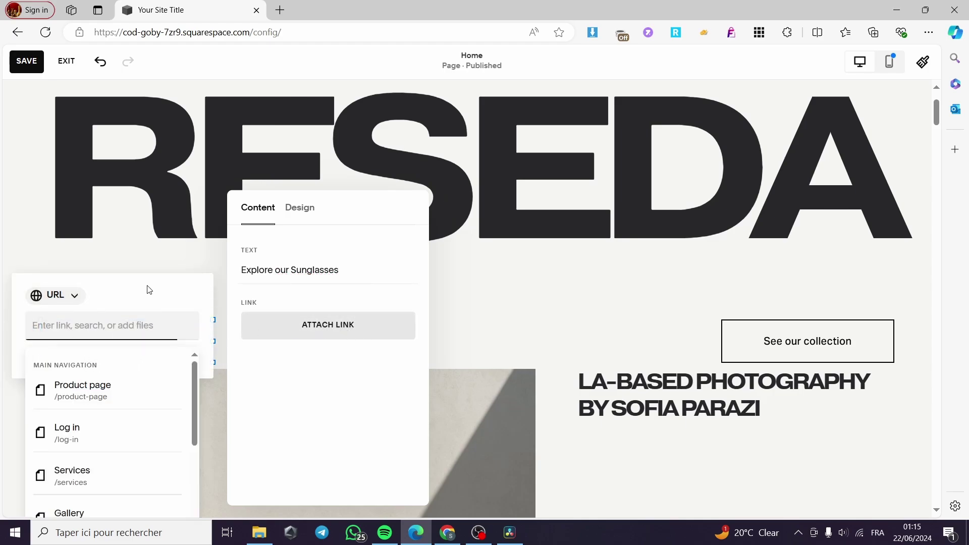
{"action": "left_click", "coordinate": [75, 297]}
{"action": "left_click", "coordinate": [135, 297]}
{"action": "left_click", "coordinate": [180, 331]}
{"action": "type", "text": "#"}
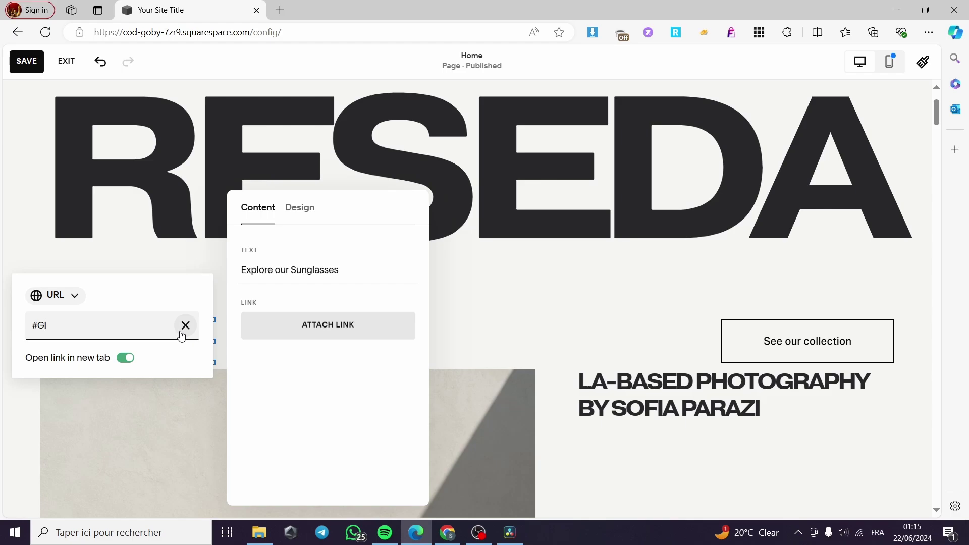
{"action": "type", "text": "Glasses"}
{"action": "left_click", "coordinate": [132, 364]}
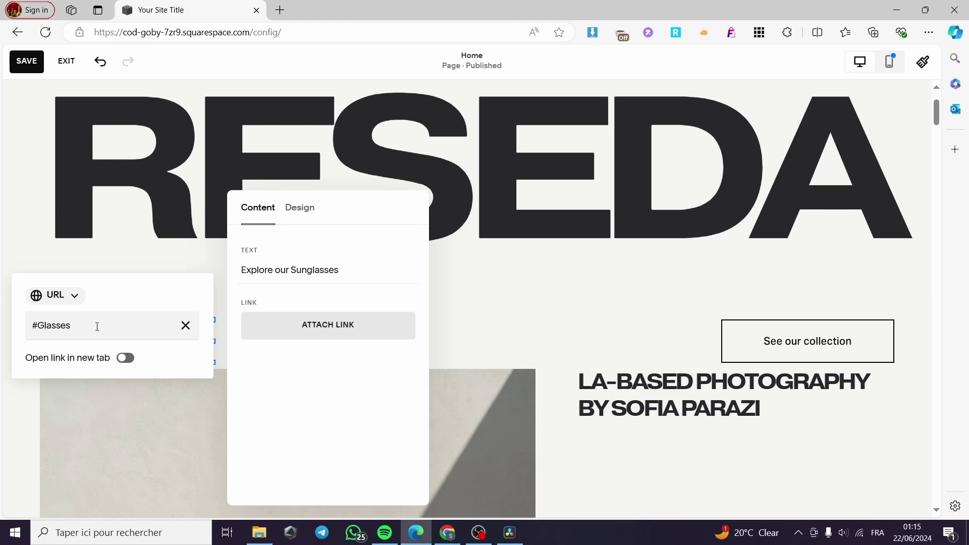
{"action": "left_click", "coordinate": [402, 310]}
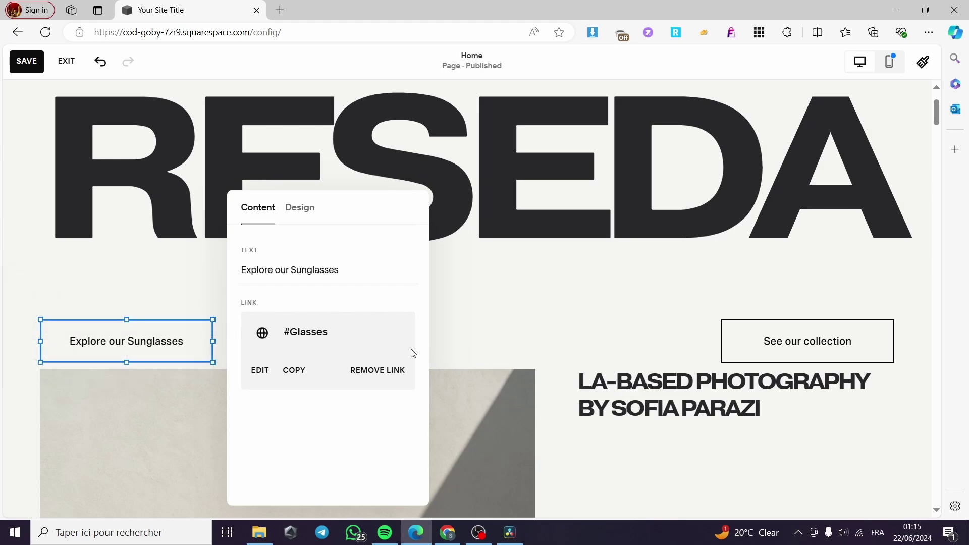
{"action": "left_click", "coordinate": [478, 319]}
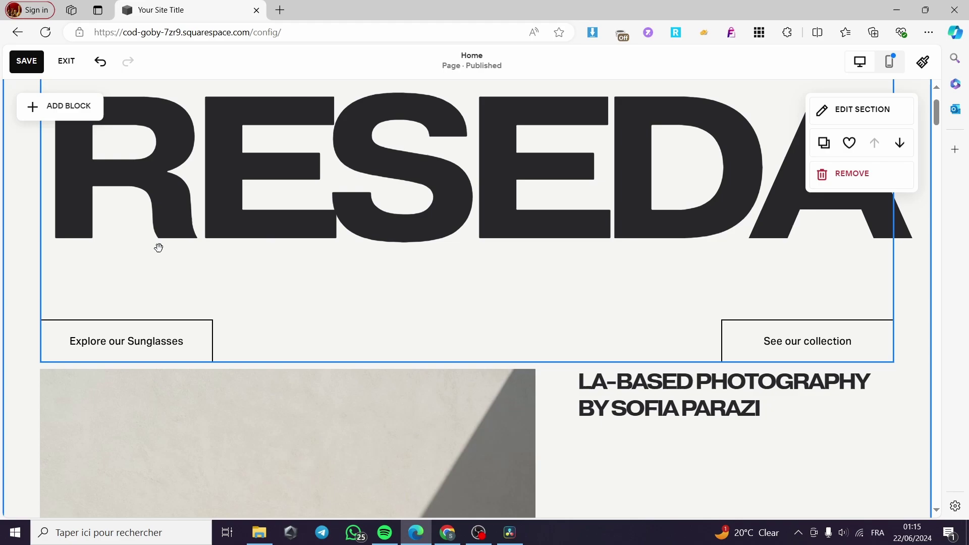
{"action": "left_click", "coordinate": [28, 61]}
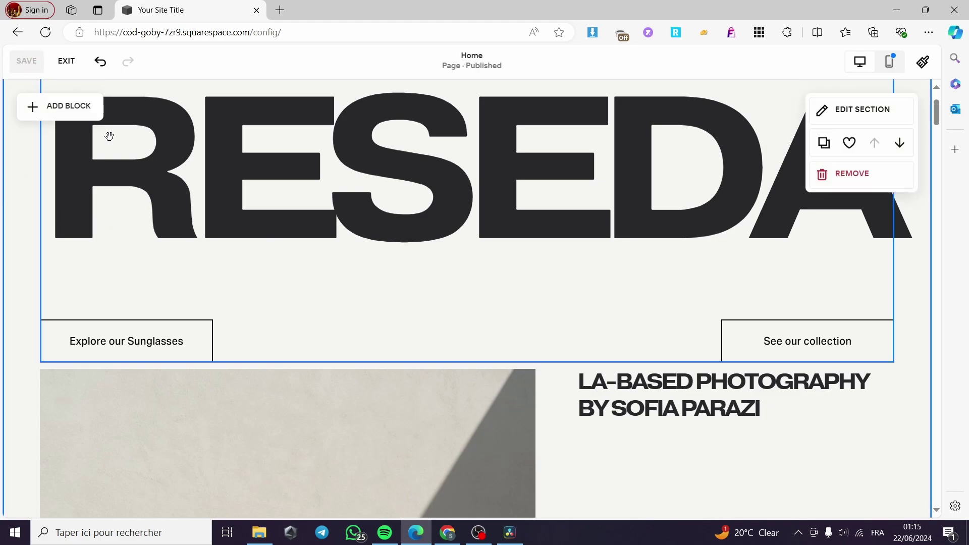
{"action": "left_click", "coordinate": [57, 71]}
Test the Explore our Sunglasses button in the page preview and check which section it jumps to
{"action": "scroll", "coordinate": [202, 171], "scroll_direction": "down", "scroll_amount": 5}
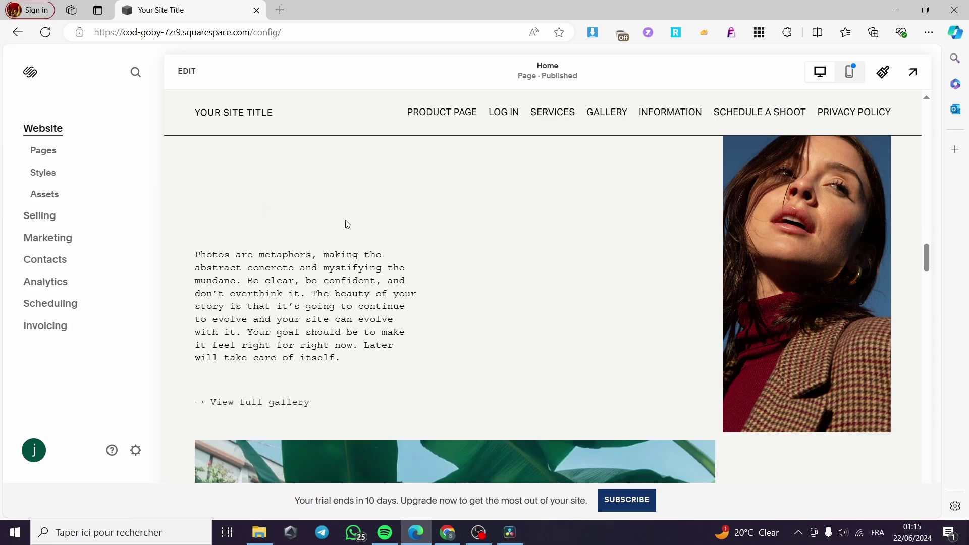
{"action": "left_click_drag", "start_coordinate": [926, 258], "coordinate": [926, 123]}
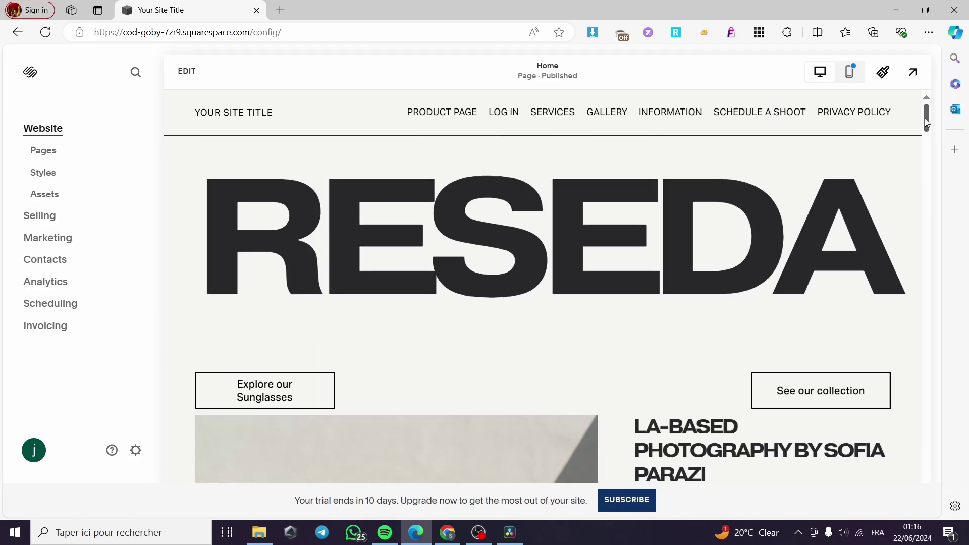
{"action": "left_click", "coordinate": [273, 397]}
{"action": "scroll", "coordinate": [312, 346], "scroll_direction": "up", "scroll_amount": 5}
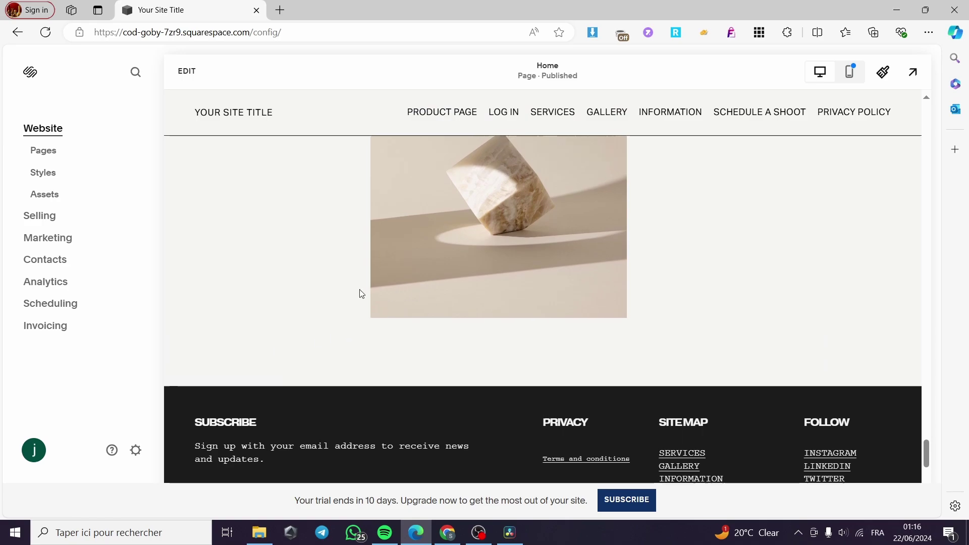
{"action": "scroll", "coordinate": [454, 265], "scroll_direction": "up", "scroll_amount": 3}
{"action": "scroll", "coordinate": [424, 307], "scroll_direction": "down", "scroll_amount": 2}
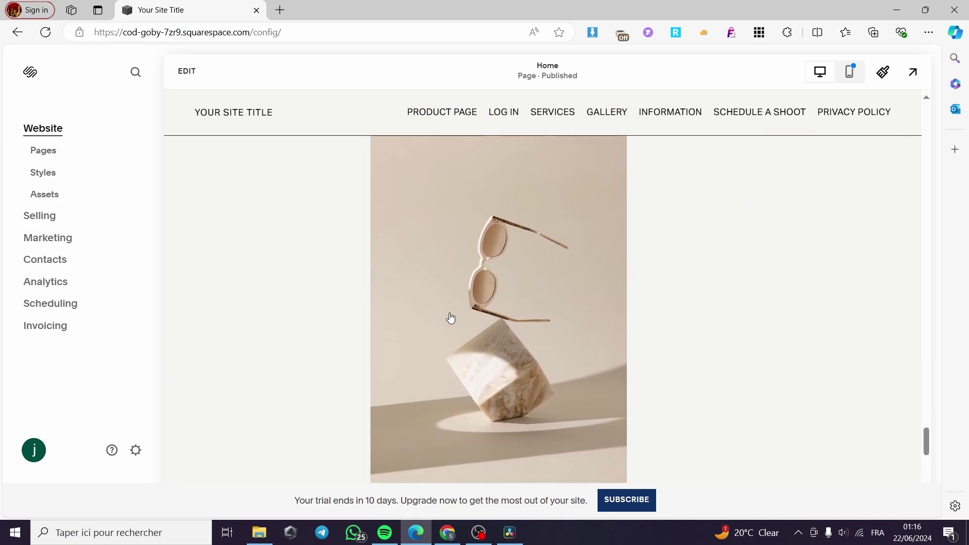
{"action": "left_click_drag", "start_coordinate": [926, 444], "coordinate": [926, 118]}
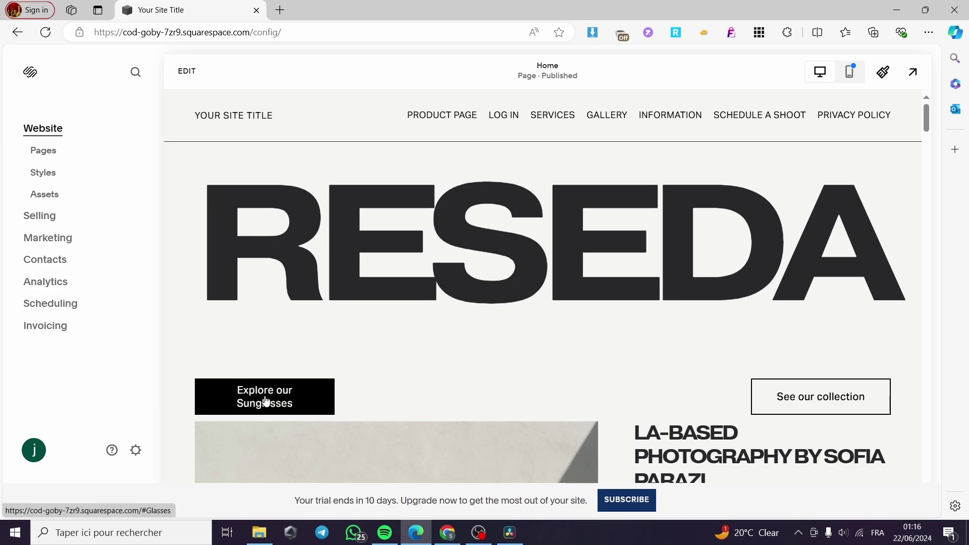
Test the See our collection button in the page preview and check which section it jumps to
{"action": "left_click", "coordinate": [804, 407]}
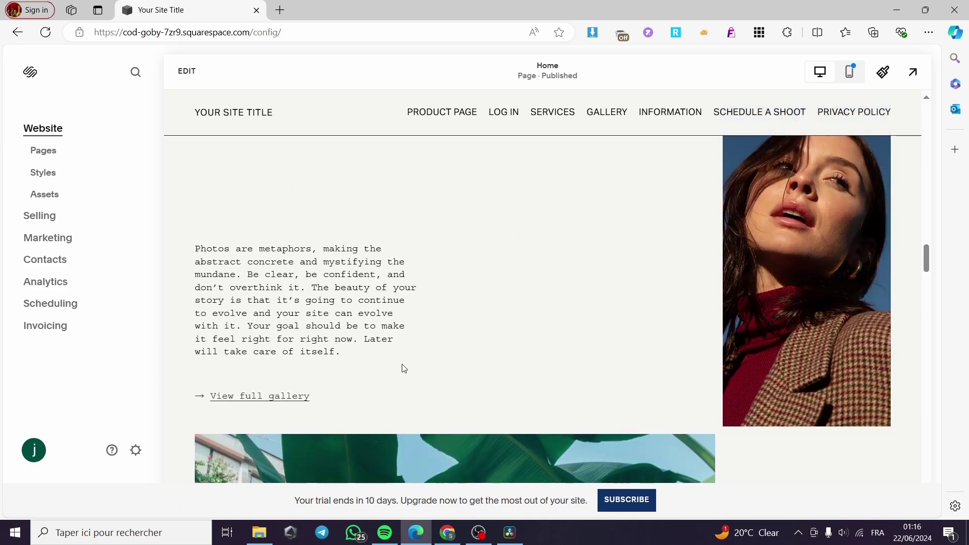
{"action": "scroll", "coordinate": [313, 379], "scroll_direction": "up", "scroll_amount": 5}
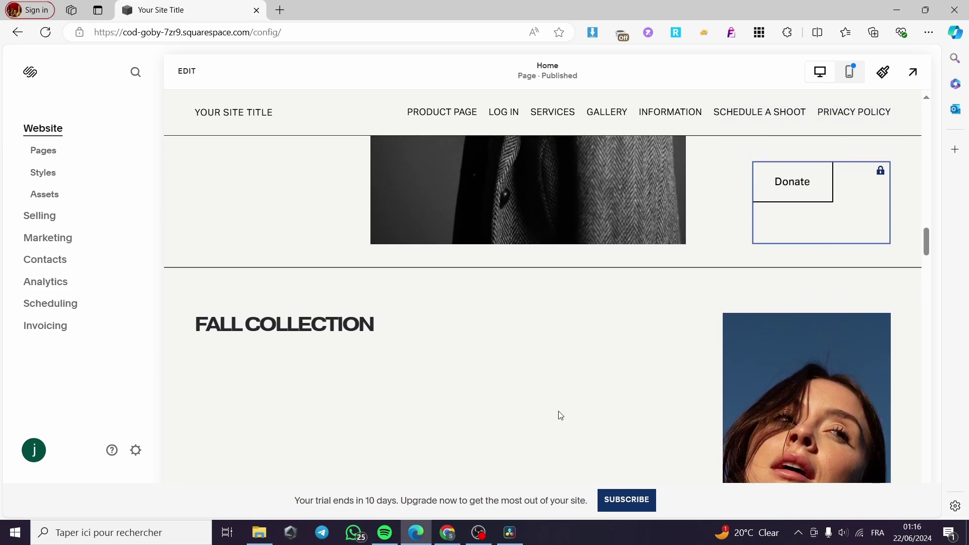
{"action": "left_click_drag", "start_coordinate": [926, 242], "coordinate": [926, 116]}
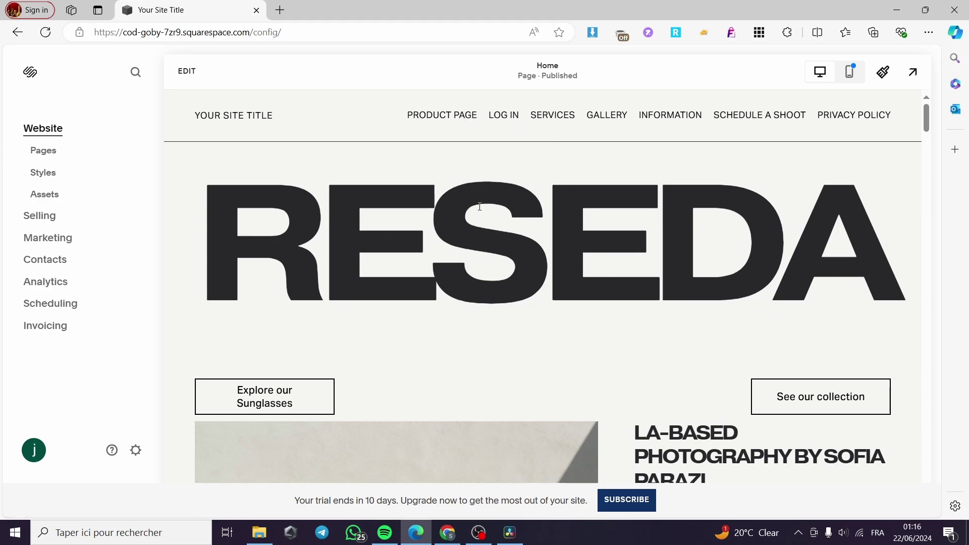
Go to the site's Services page and open it for editing
{"action": "left_click", "coordinate": [568, 122]}
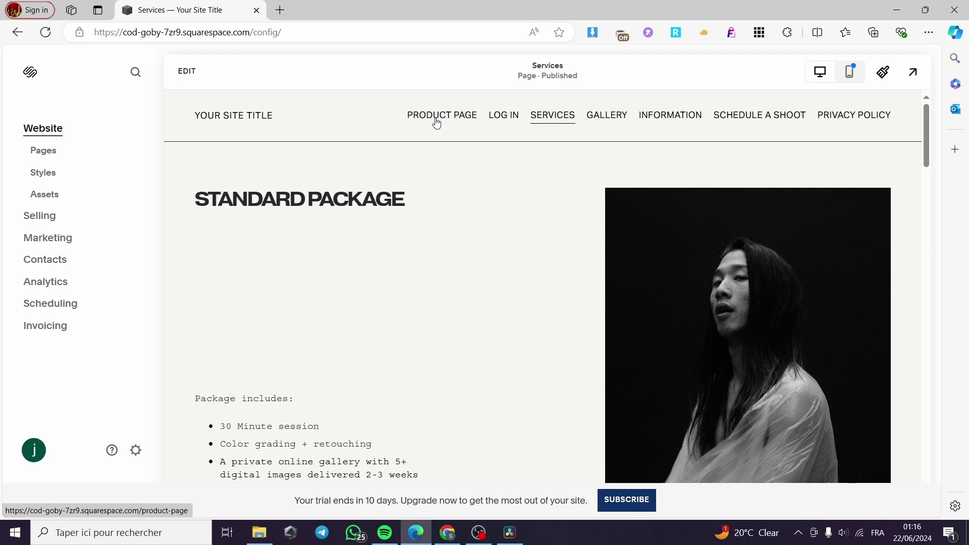
{"action": "left_click", "coordinate": [187, 71]}
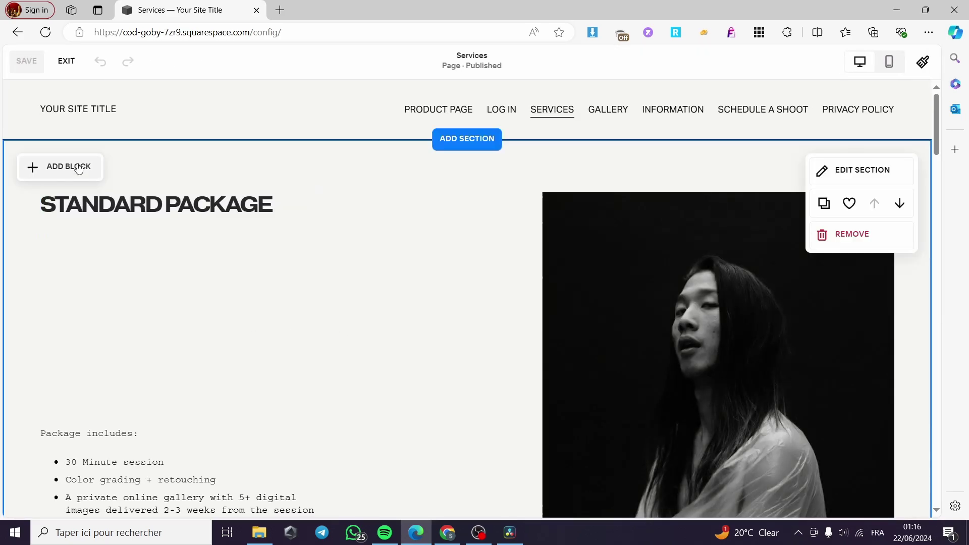
{"action": "left_click", "coordinate": [73, 166]}
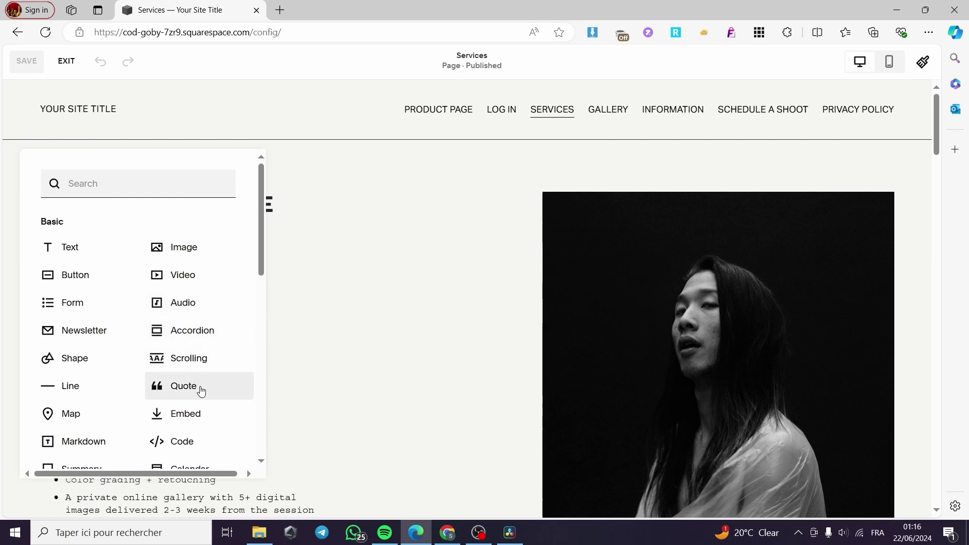
{"action": "left_click", "coordinate": [205, 417]}
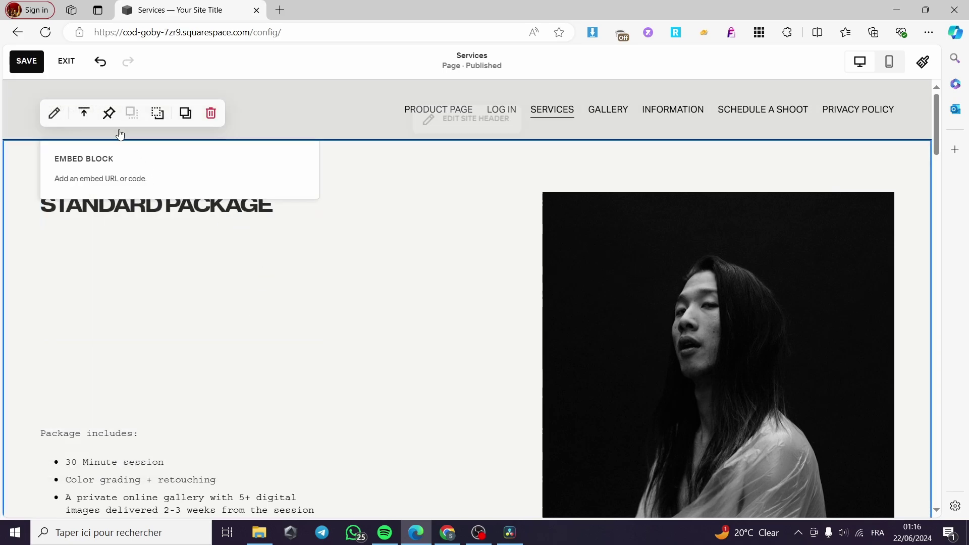
{"action": "left_click", "coordinate": [211, 113]}
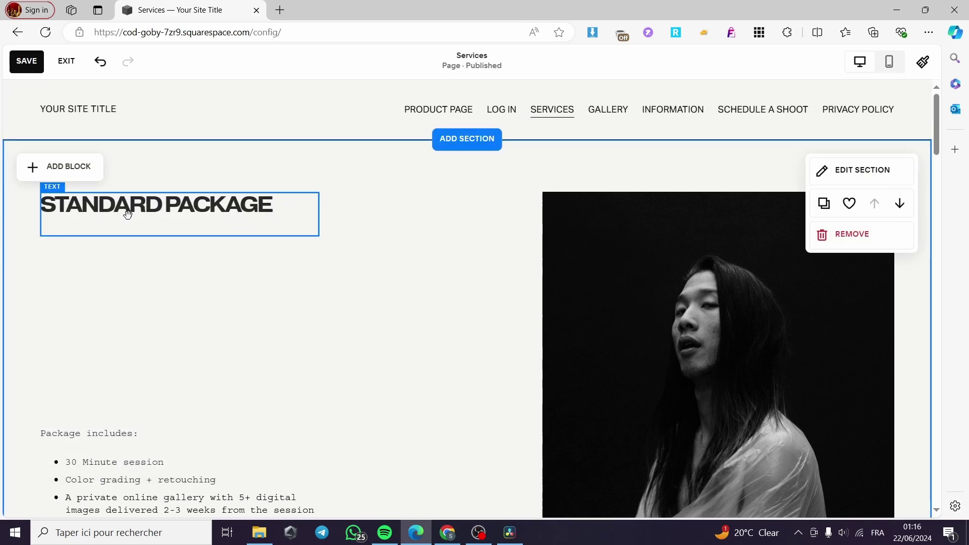
Add a Code block to the Standard Package section and replace its sample HTML with <div id="services"></div>
{"action": "left_click", "coordinate": [51, 158]}
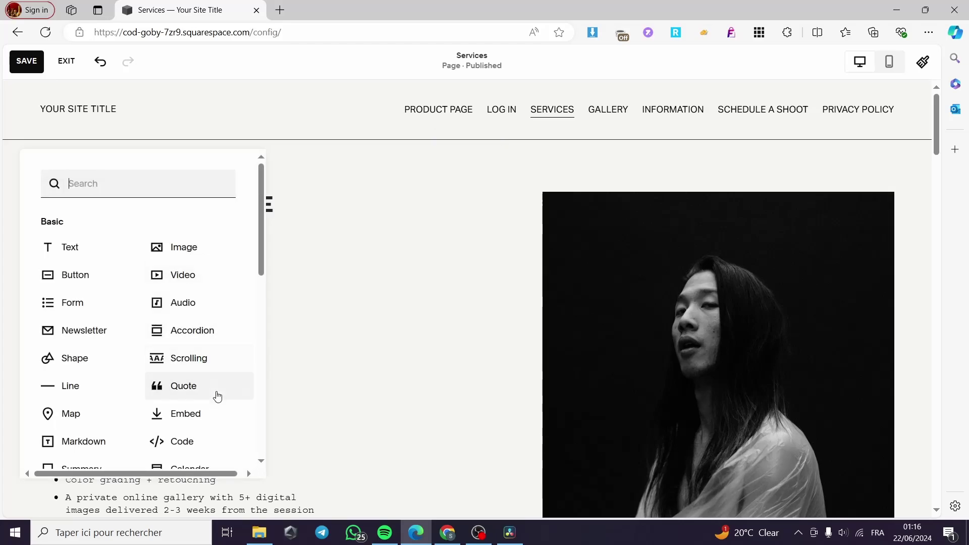
{"action": "left_click", "coordinate": [192, 438]}
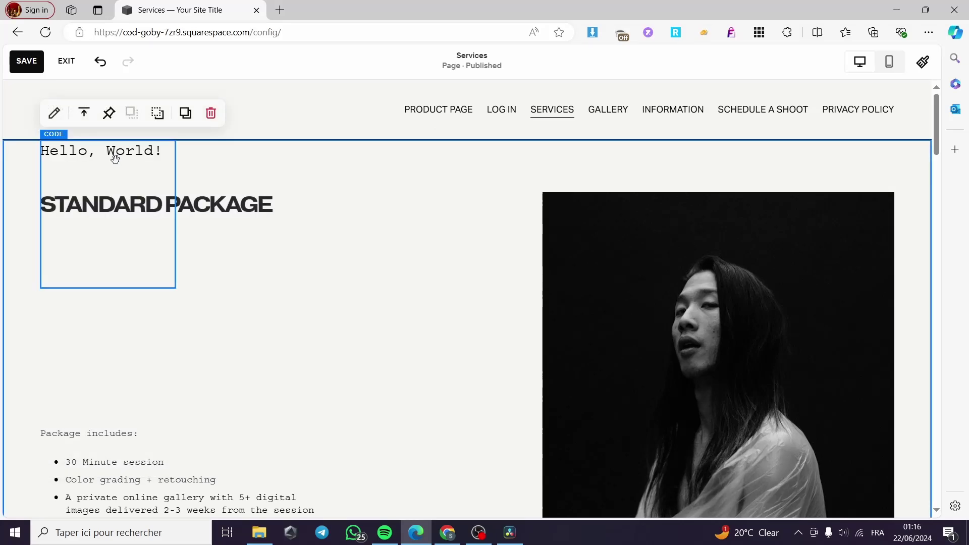
{"action": "left_click", "coordinate": [54, 113]}
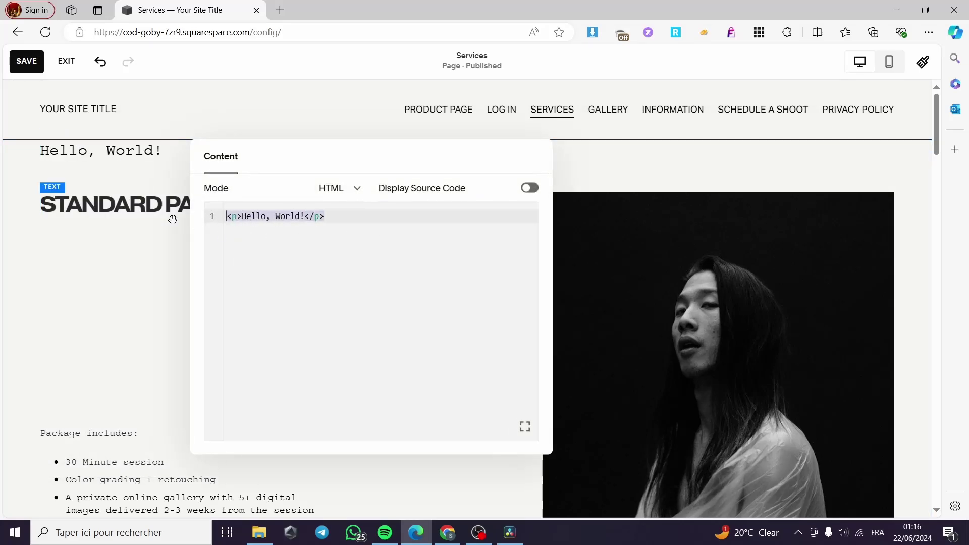
{"action": "type", "text": "<div id=\"yoursectionnamehere\"></div>"}
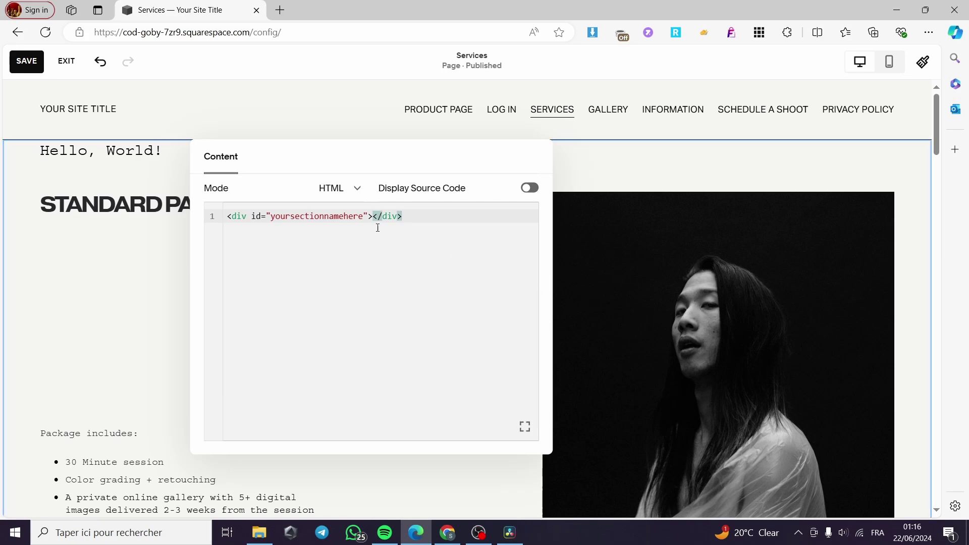
{"action": "left_click_drag", "start_coordinate": [364, 216], "coordinate": [285, 218]}
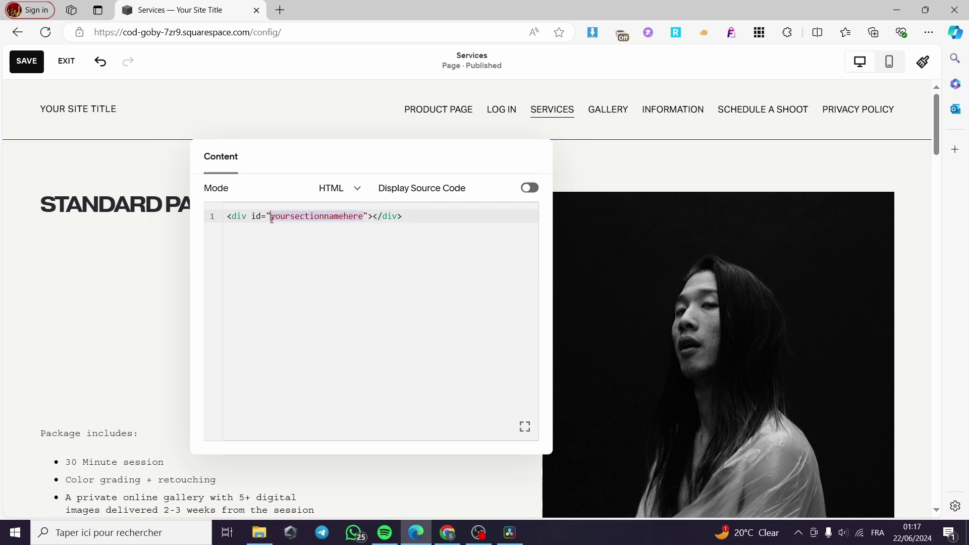
{"action": "type", "text": "ser"}
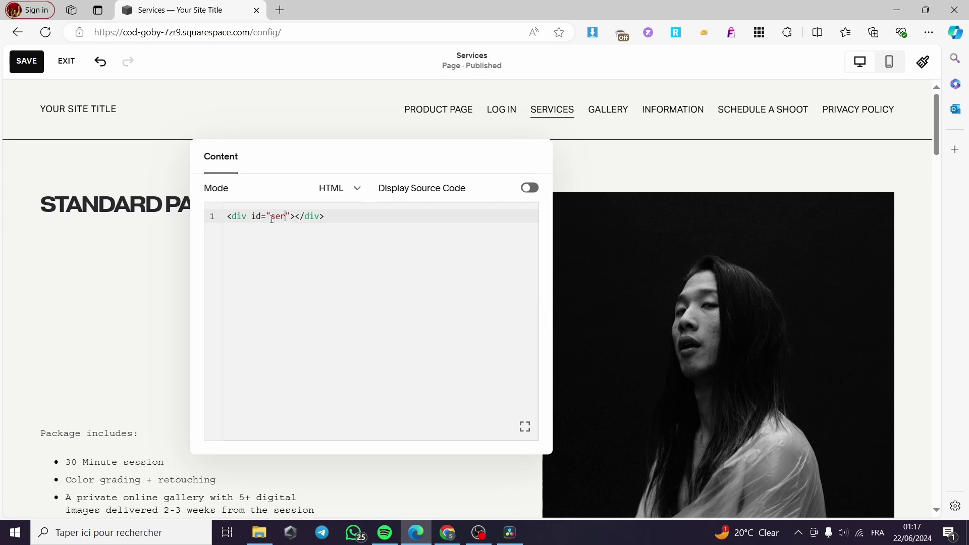
{"action": "type", "text": "vices"}
Place the Code block between the STANDARD PACKAGE heading and the portrait photo, and save and exit the Services page editor
{"action": "left_click", "coordinate": [154, 309]}
{"action": "left_click_drag", "start_coordinate": [119, 273], "coordinate": [407, 294]}
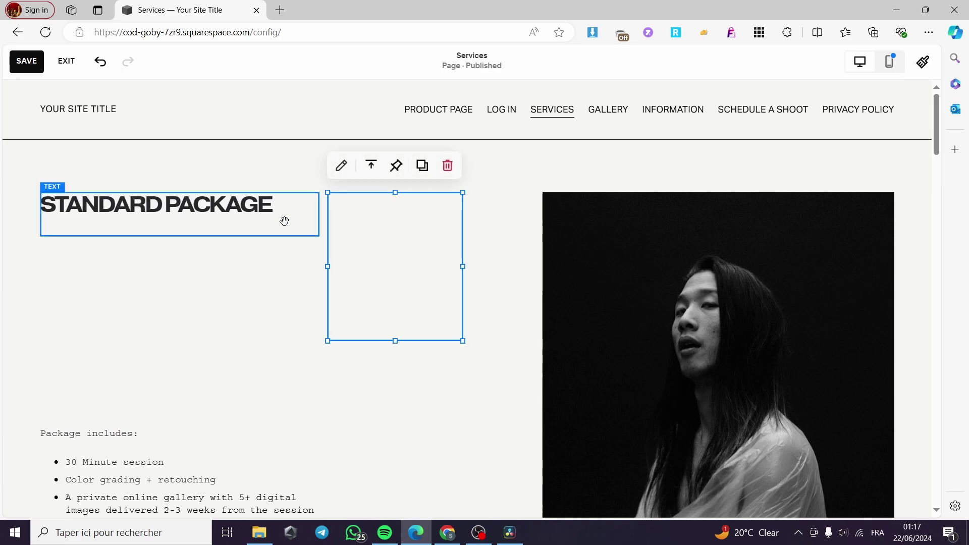
{"action": "mouse_move", "coordinate": [504, 122]}
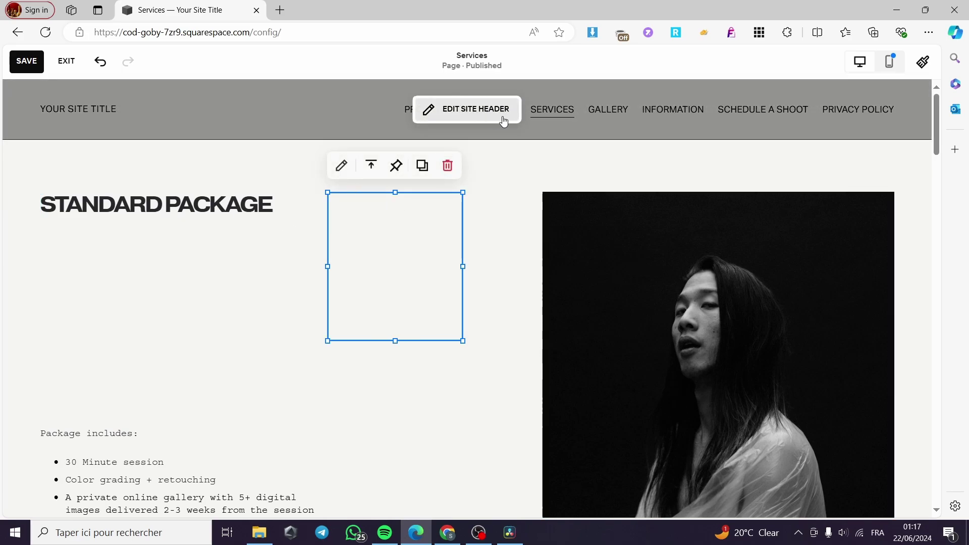
{"action": "left_click", "coordinate": [27, 61]}
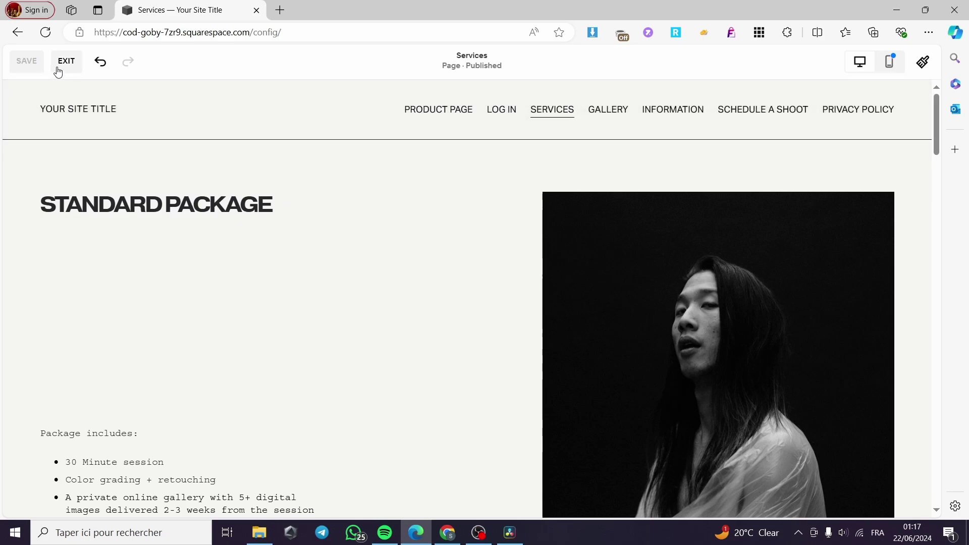
{"action": "left_click", "coordinate": [59, 70]}
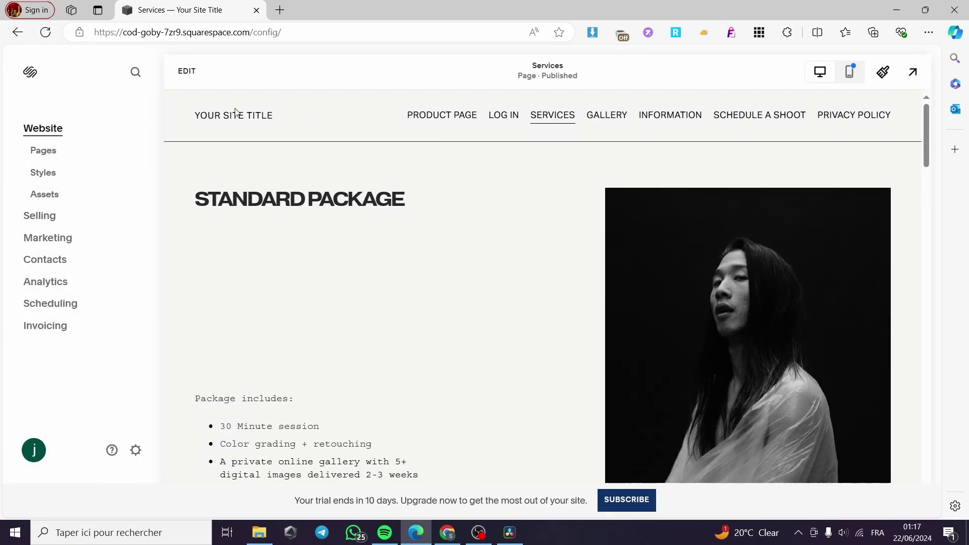
Return to the Home page, open it for editing and add a Button block to the first section
{"action": "left_click", "coordinate": [236, 114]}
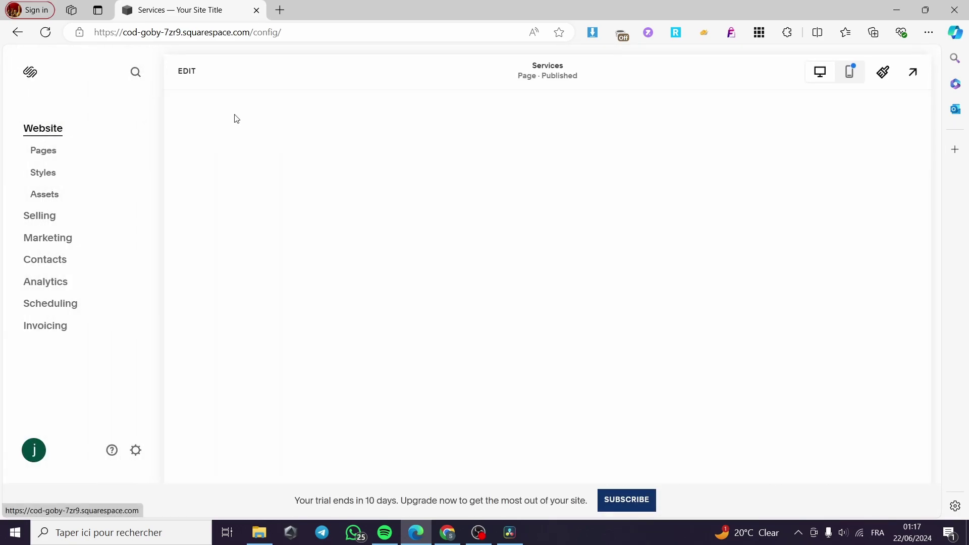
{"action": "scroll", "coordinate": [478, 402], "scroll_direction": "down", "scroll_amount": 1}
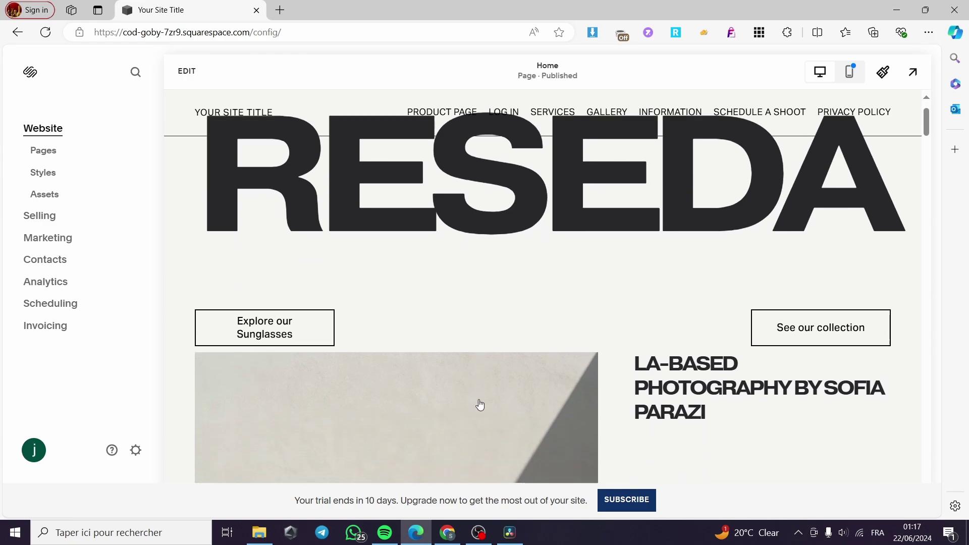
{"action": "scroll", "coordinate": [525, 402], "scroll_direction": "up", "scroll_amount": 1}
{"action": "scroll", "coordinate": [547, 389], "scroll_direction": "down", "scroll_amount": 1}
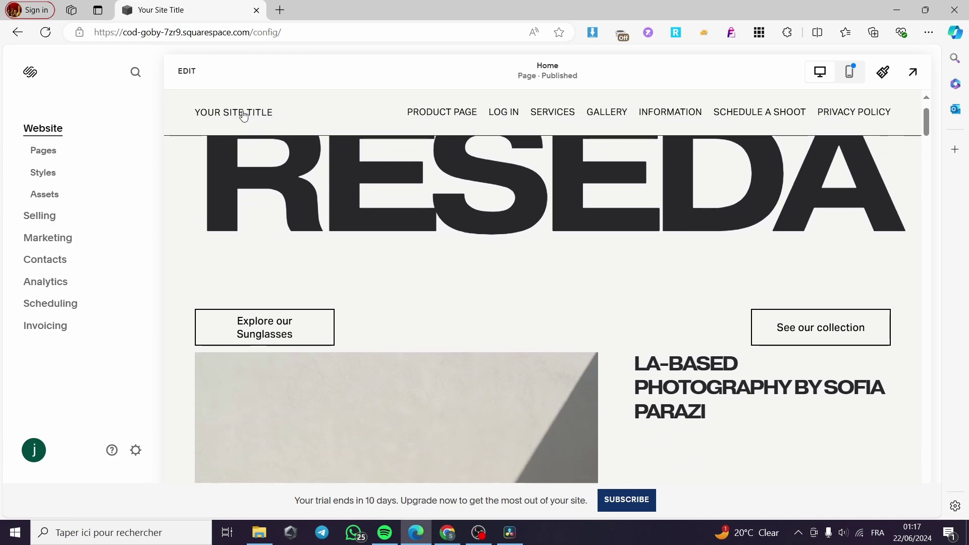
{"action": "left_click", "coordinate": [188, 72]}
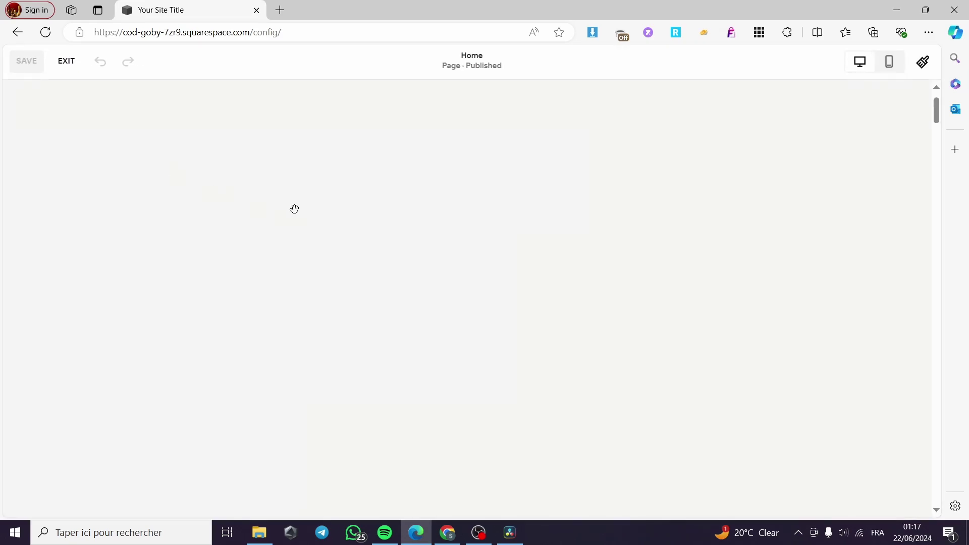
{"action": "left_click", "coordinate": [57, 107]}
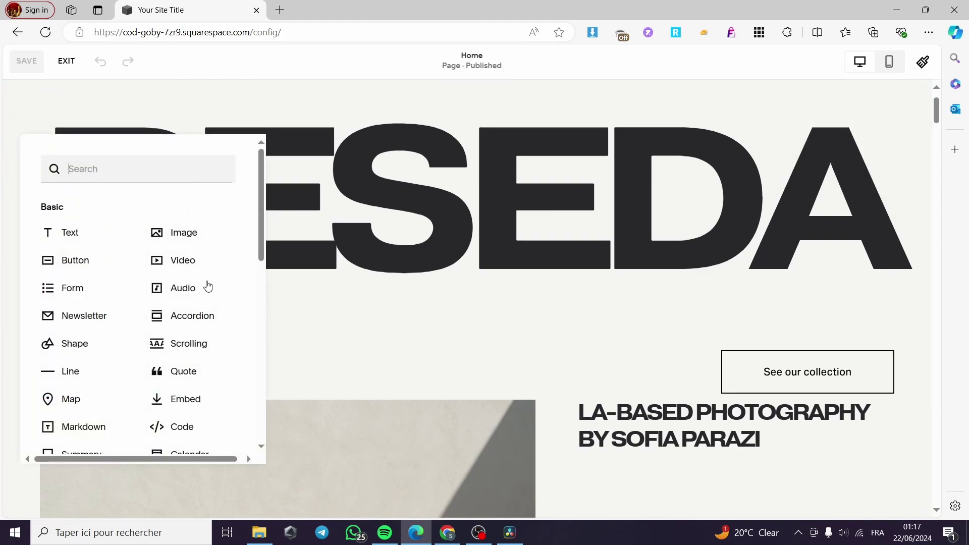
{"action": "left_click", "coordinate": [66, 260]}
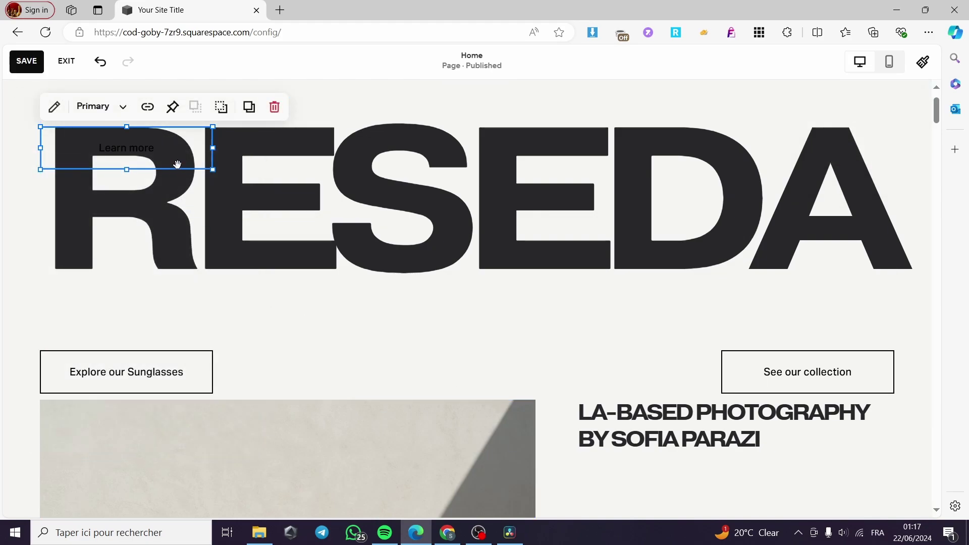
Place the new button midway between the Explore our Sunglasses and See our collection buttons and set its text to "services"
{"action": "mouse_move", "coordinate": [177, 165]}
{"action": "left_mouse_down"}
{"action": "mouse_move", "coordinate": [567, 385]}
{"action": "mouse_move", "coordinate": [504, 388]}
{"action": "left_mouse_up"}
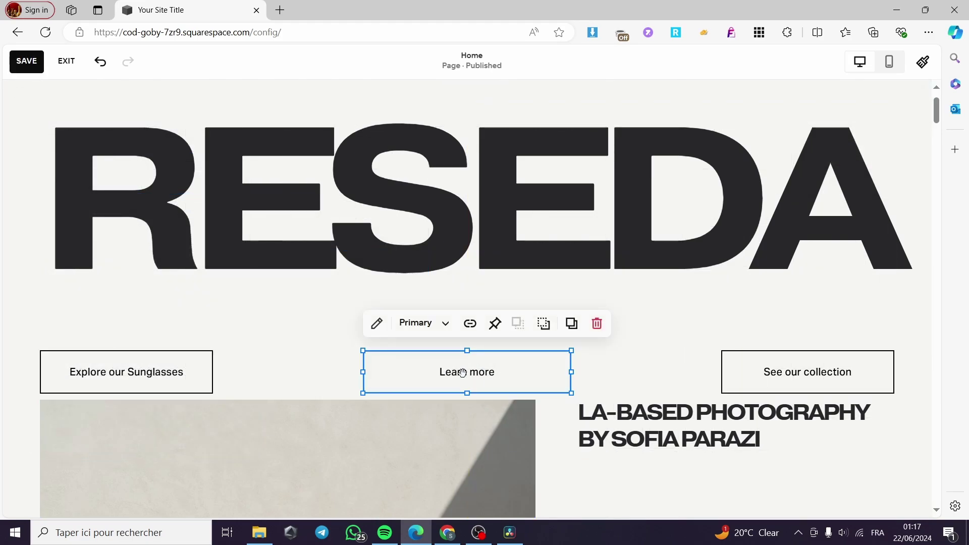
{"action": "left_click", "coordinate": [377, 324]}
{"action": "left_click_drag", "start_coordinate": [671, 271], "coordinate": [586, 273]}
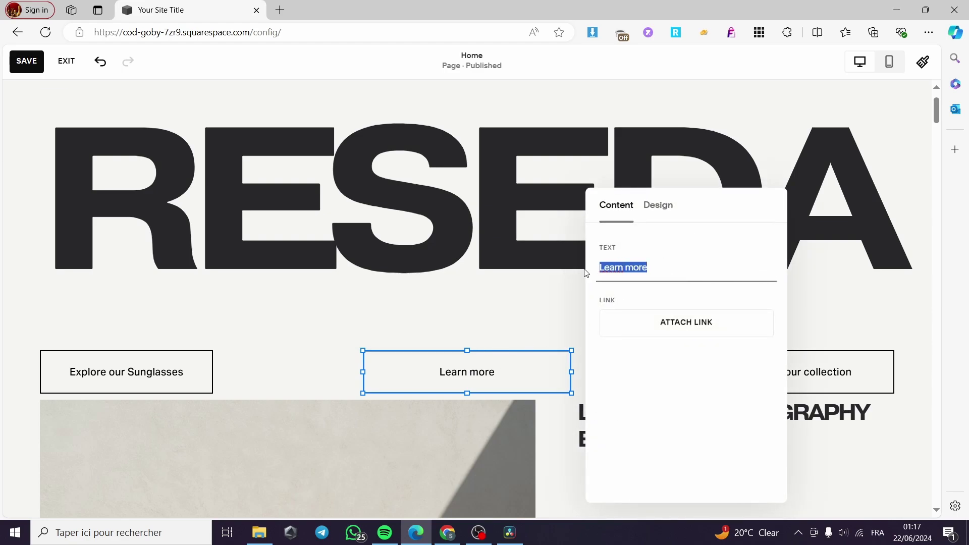
{"action": "type", "text": "servie"}
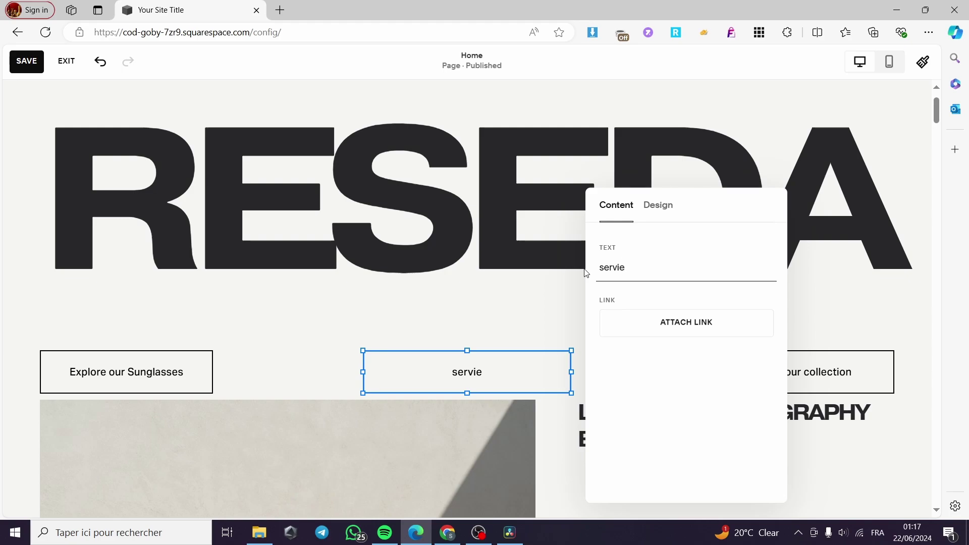
{"action": "key", "text": "BackSpace"}
{"action": "type", "text": "ces"}
Save the Home page with the services button still unlinked and exit the page editor
{"action": "left_click", "coordinate": [705, 326]}
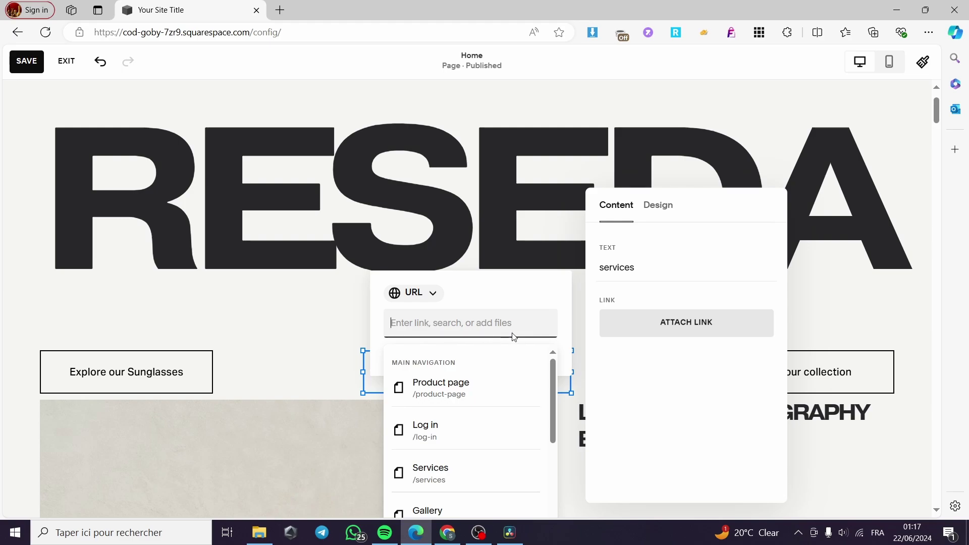
{"action": "left_click", "coordinate": [30, 63]}
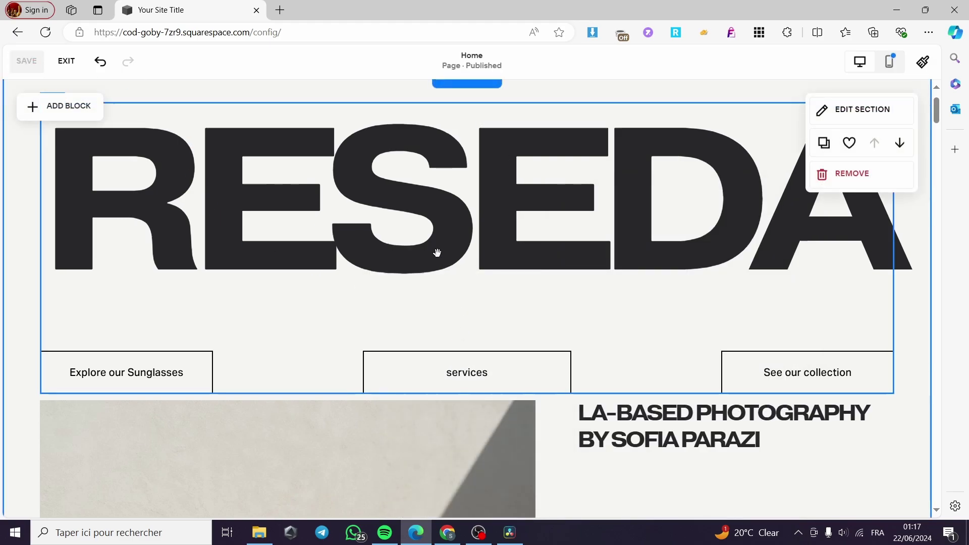
{"action": "scroll", "coordinate": [435, 253], "scroll_direction": "up", "scroll_amount": 2}
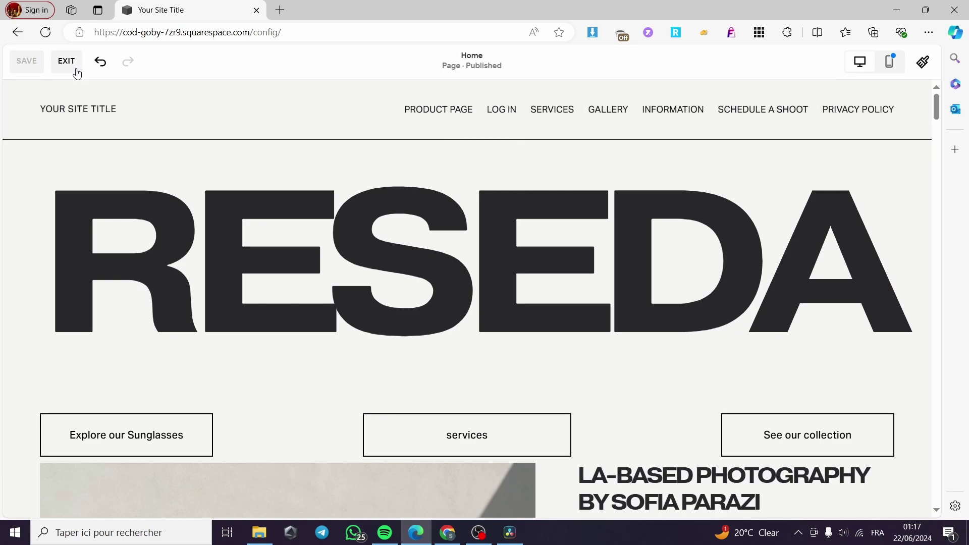
{"action": "left_click", "coordinate": [66, 61]}
Go to the Services page and check the URL slug in its page settings
{"action": "left_click", "coordinate": [552, 115]}
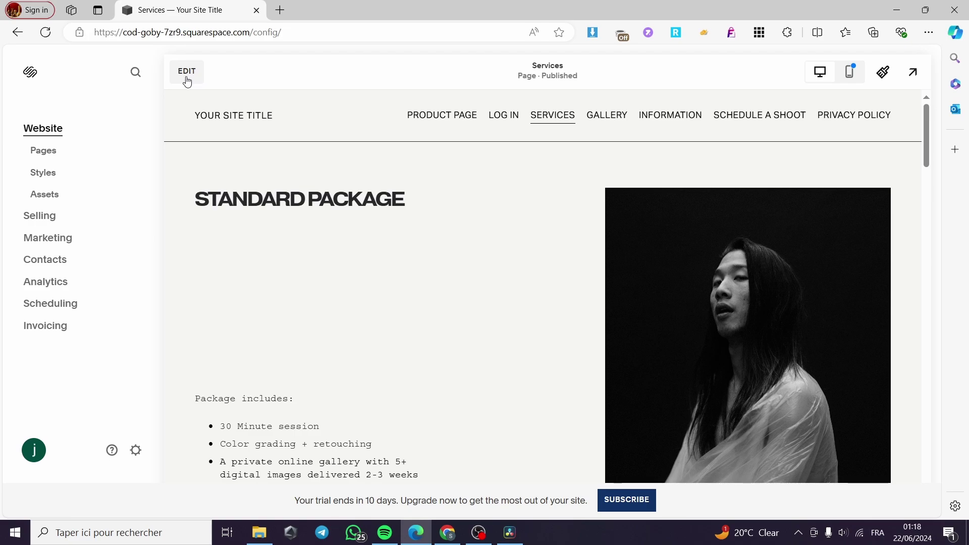
{"action": "left_click", "coordinate": [60, 148]}
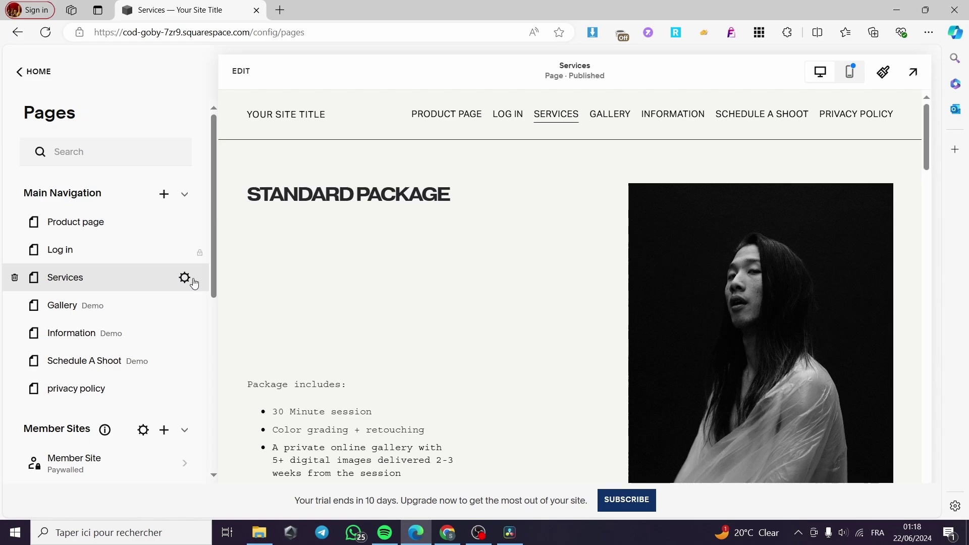
{"action": "left_click", "coordinate": [185, 278]}
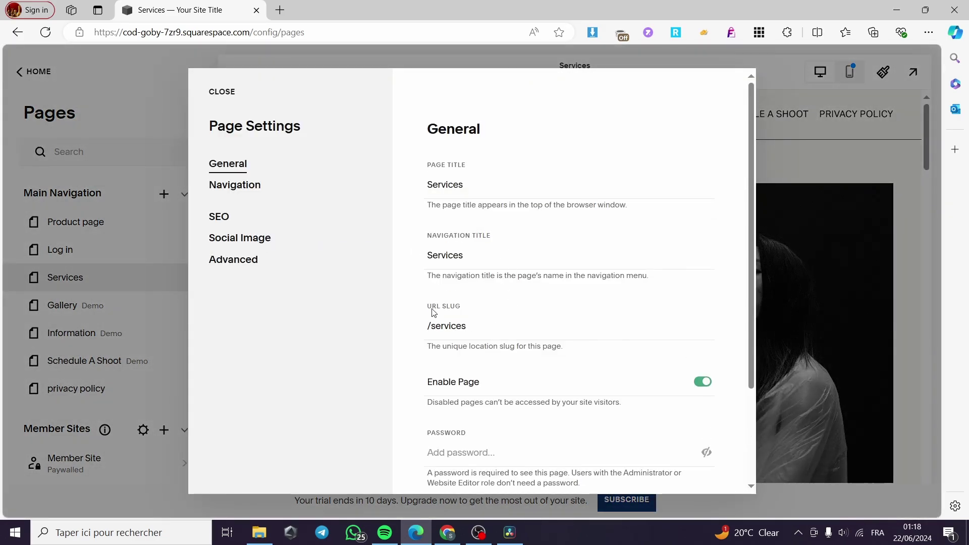
{"action": "left_click", "coordinate": [469, 326]}
{"action": "double_click", "coordinate": [455, 326]}
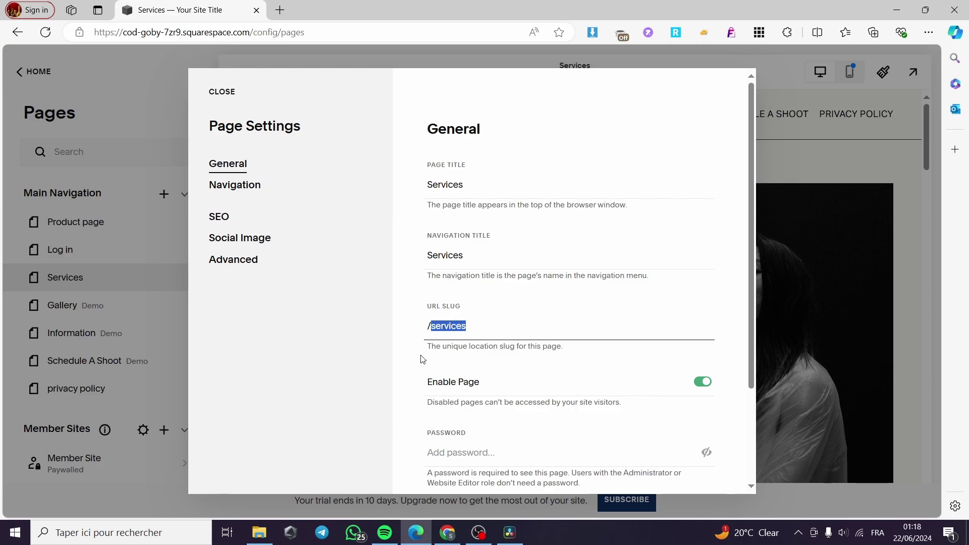
{"action": "left_click", "coordinate": [798, 157]}
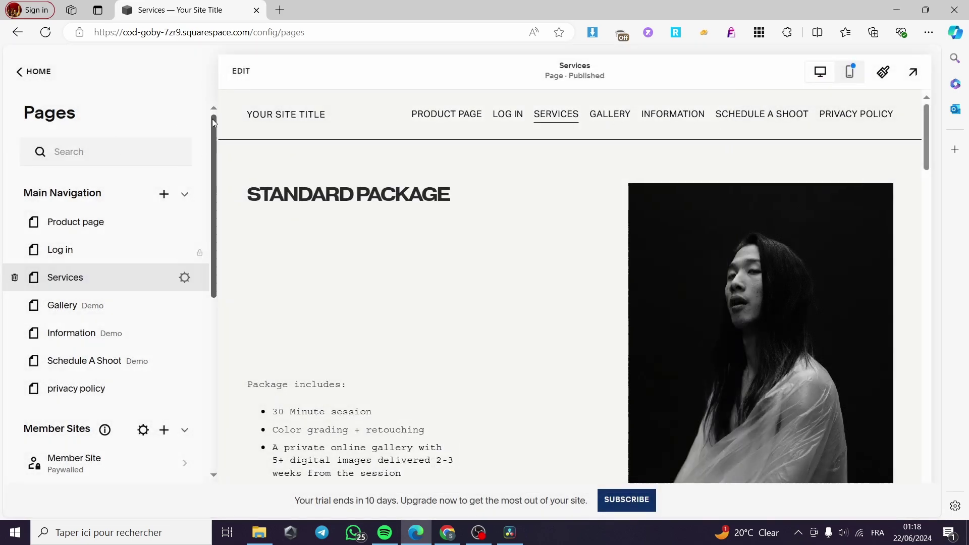
Return to the Home page and open it for editing
{"action": "left_click", "coordinate": [245, 74]}
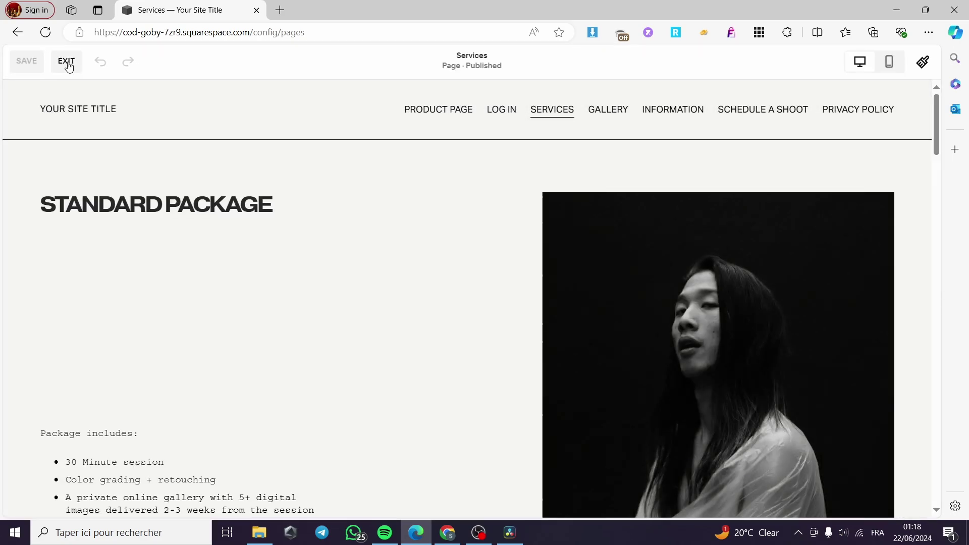
{"action": "left_click", "coordinate": [67, 61]}
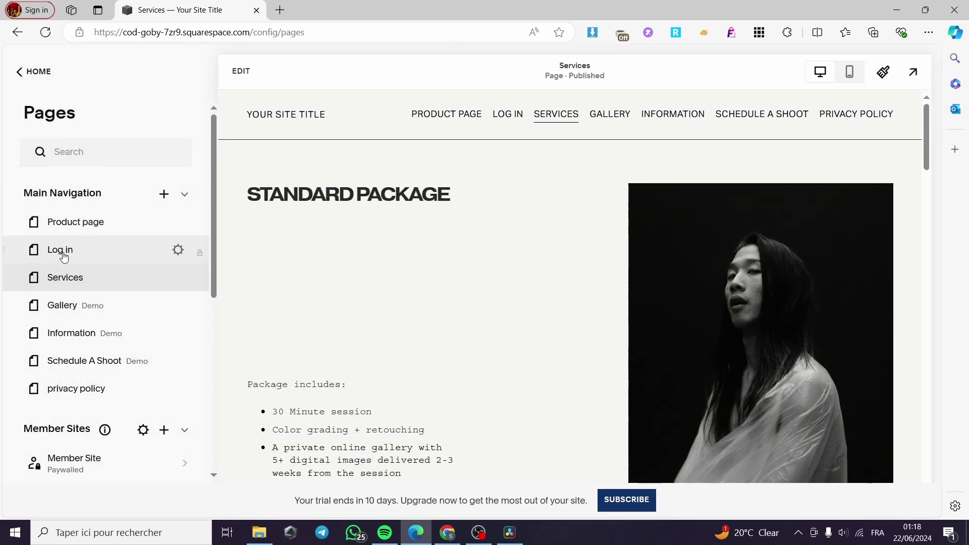
{"action": "left_click", "coordinate": [41, 69]}
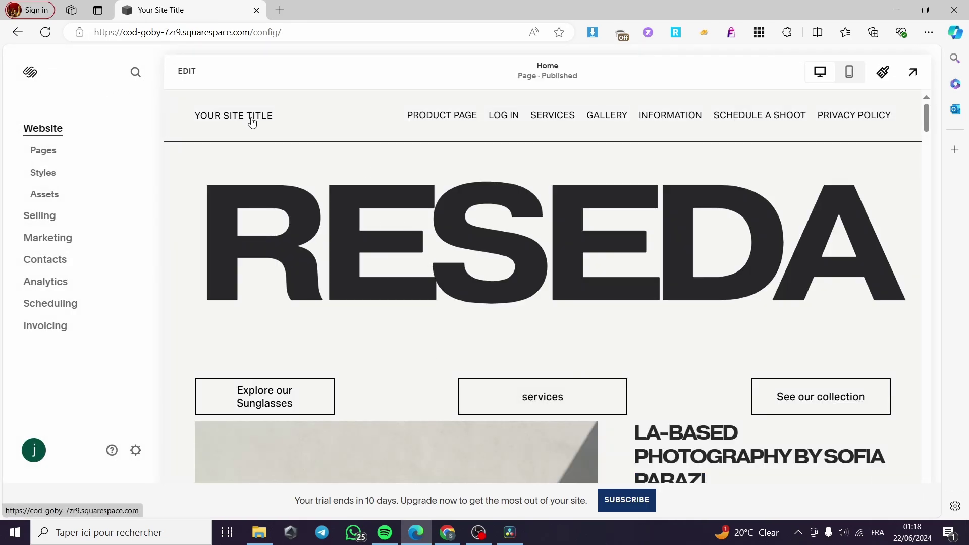
{"action": "left_click", "coordinate": [189, 74]}
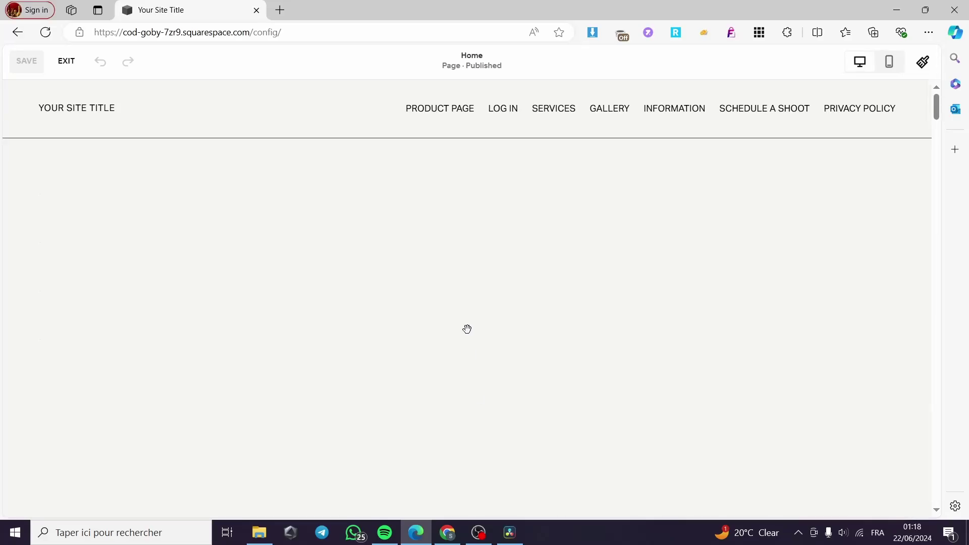
Attach the link /services#services to the services button on the Home page
{"action": "left_click", "coordinate": [471, 434]}
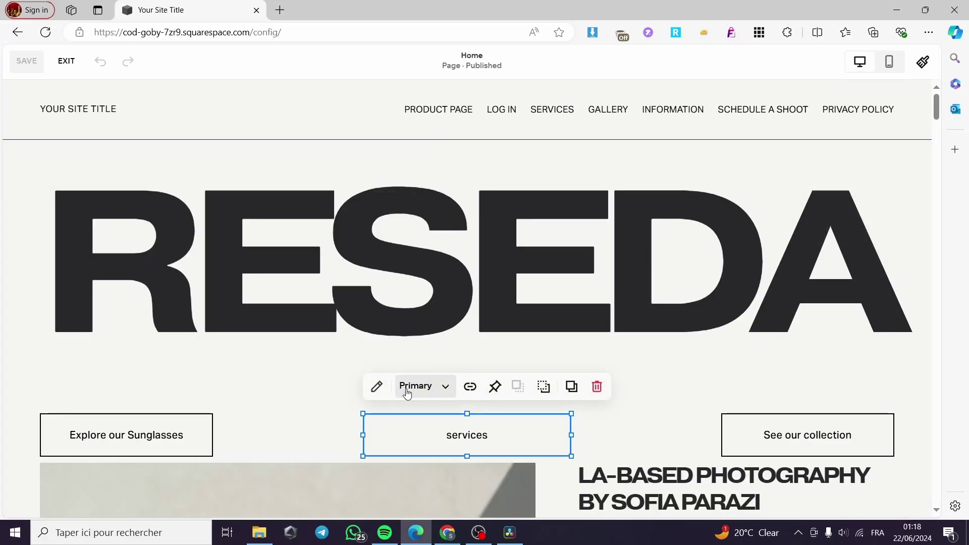
{"action": "left_click", "coordinate": [382, 388]}
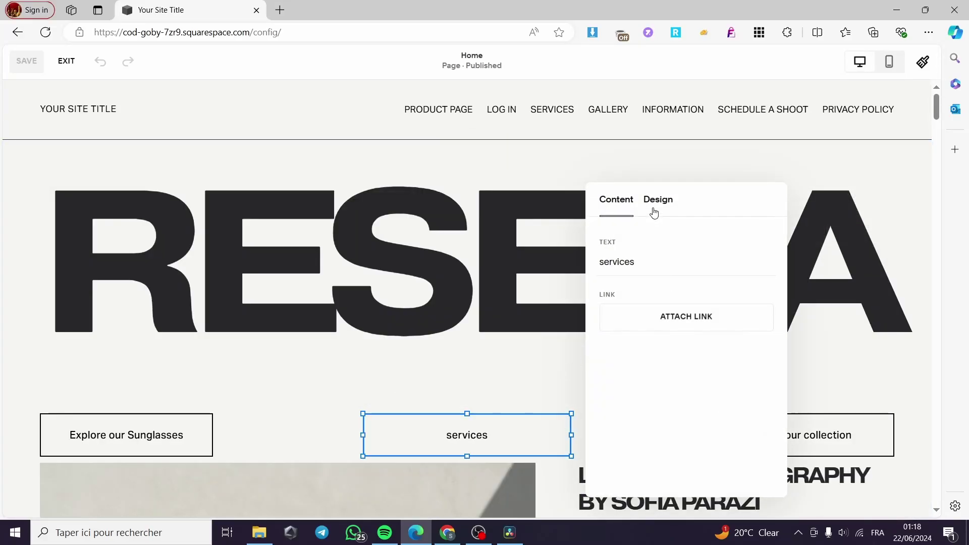
{"action": "left_click", "coordinate": [674, 317]}
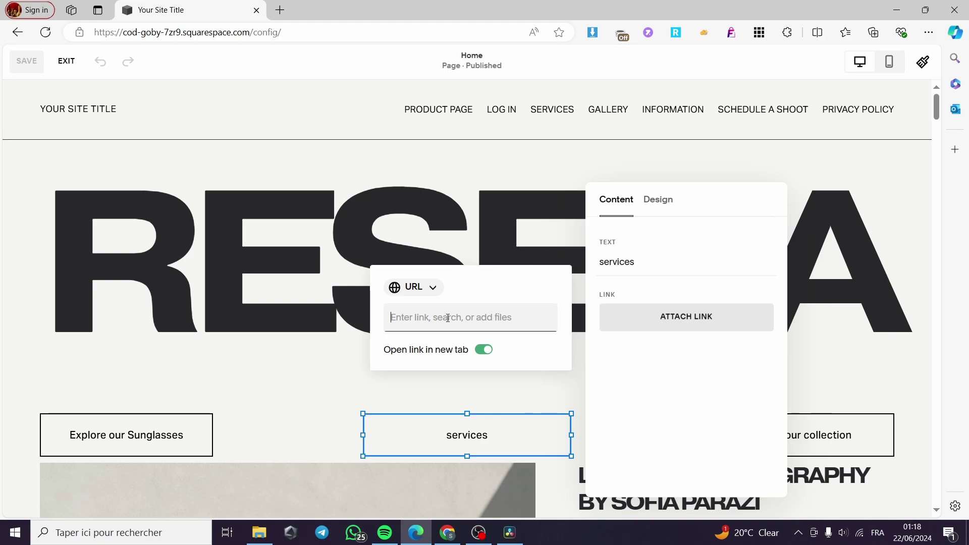
{"action": "type", "text": "/"}
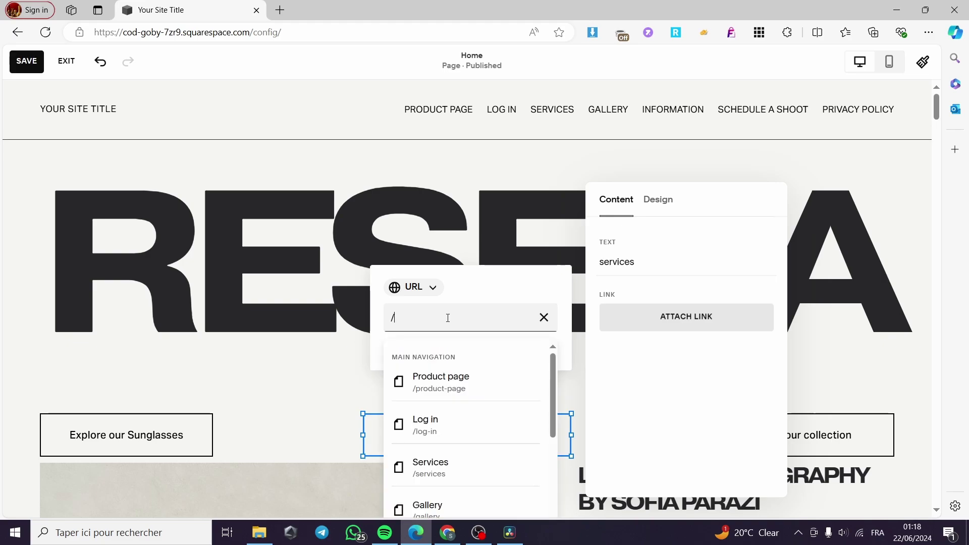
{"action": "type", "text": "ser"}
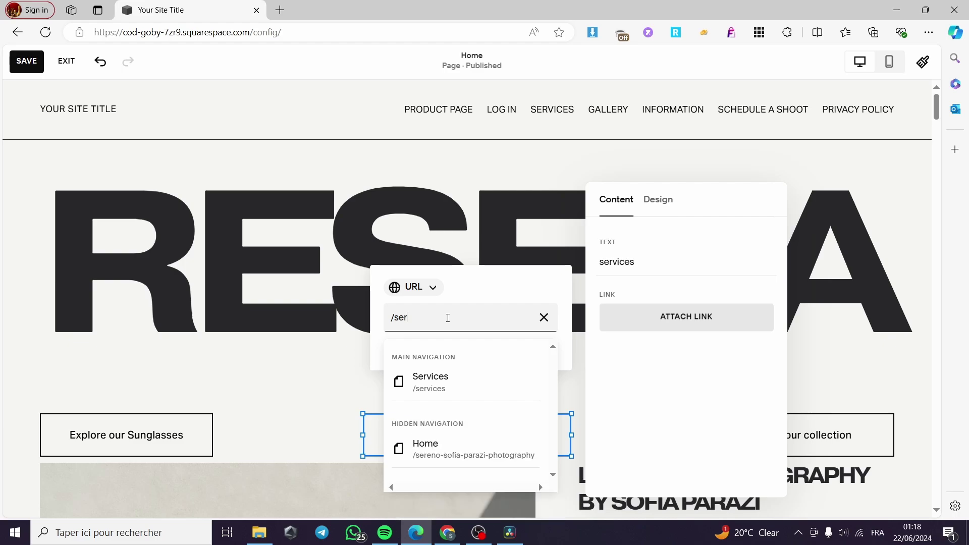
{"action": "type", "text": "vices#ser"}
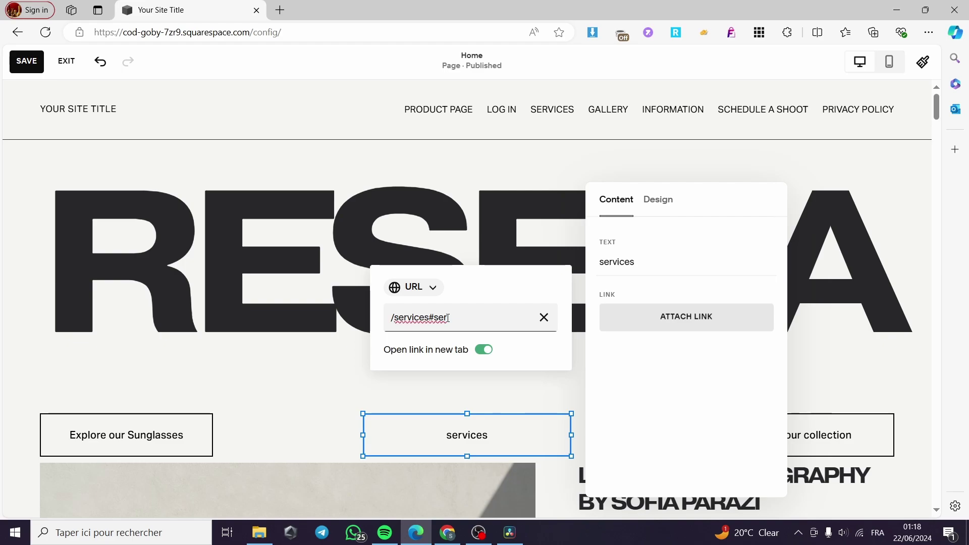
{"action": "type", "text": "vices"}
{"action": "left_click", "coordinate": [483, 350]}
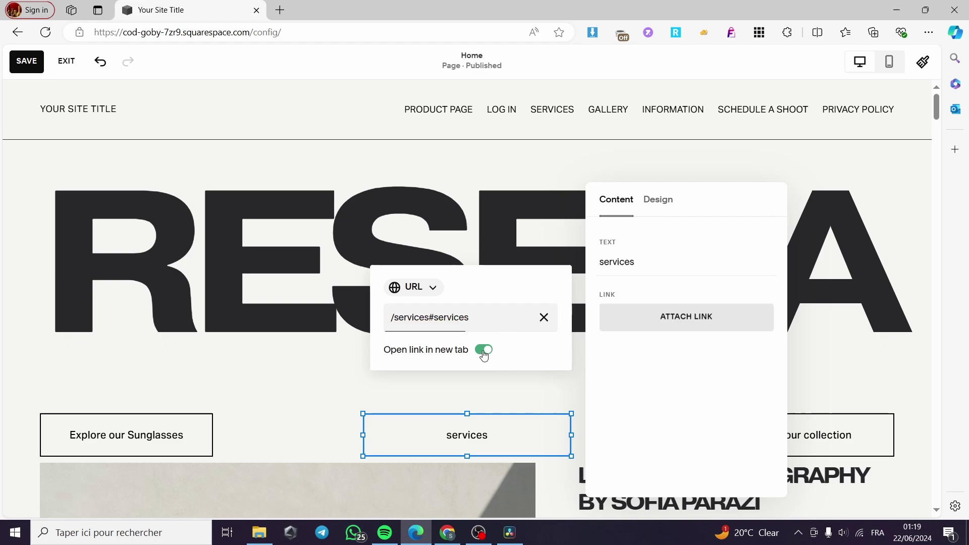
{"action": "left_click", "coordinate": [502, 389]}
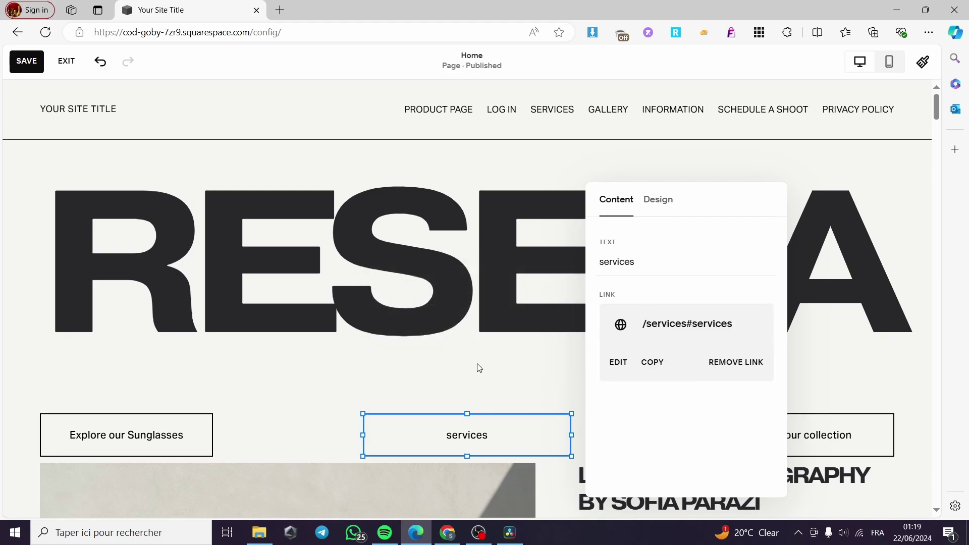
{"action": "left_click", "coordinate": [520, 361]}
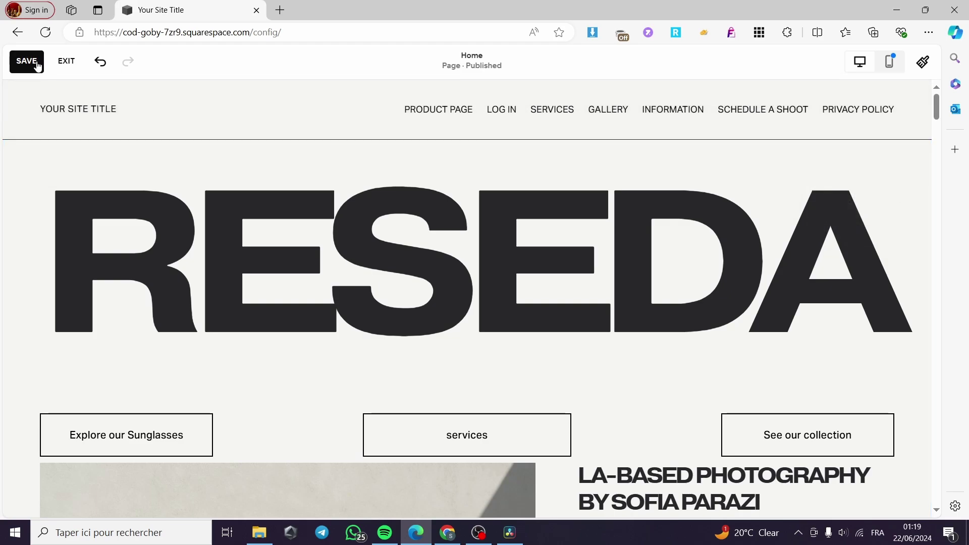
Save and exit the Home page editor, and test the services button's link
{"action": "left_click", "coordinate": [27, 62]}
{"action": "left_click", "coordinate": [66, 63]}
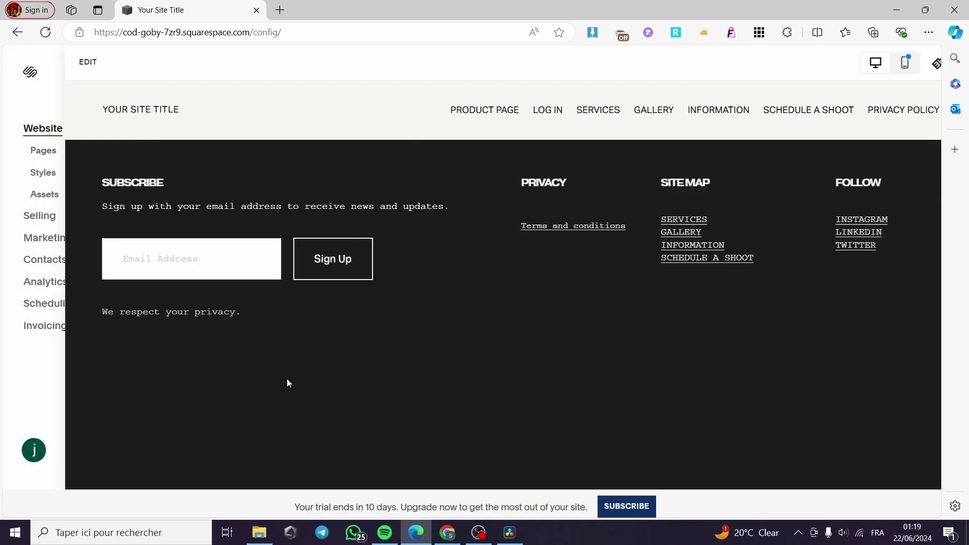
{"action": "left_click", "coordinate": [545, 403]}
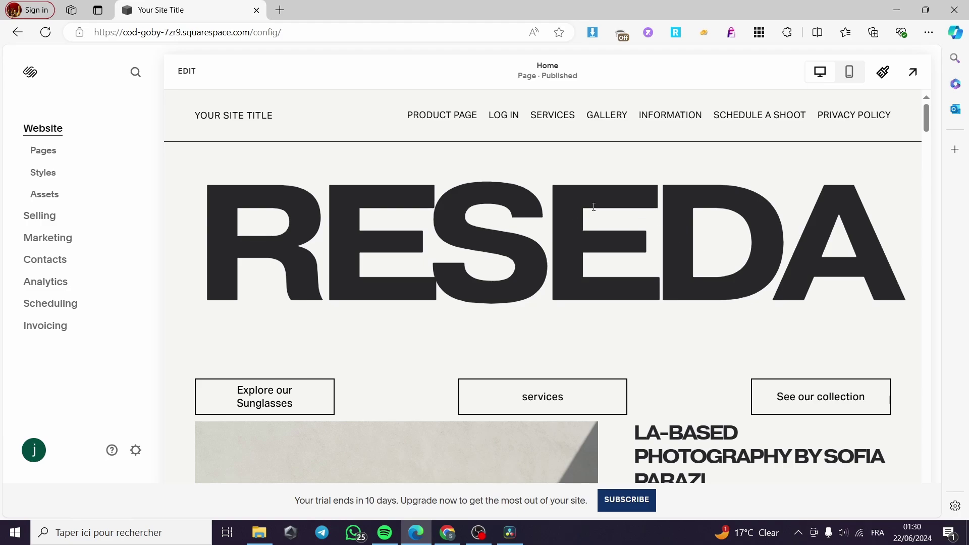
Reveal the Home page's section and block IDs with the browser extension and copy the green-eyeshadow portrait's ID, #block-a614d943eb09b4c146ee
{"action": "left_click", "coordinate": [760, 34]}
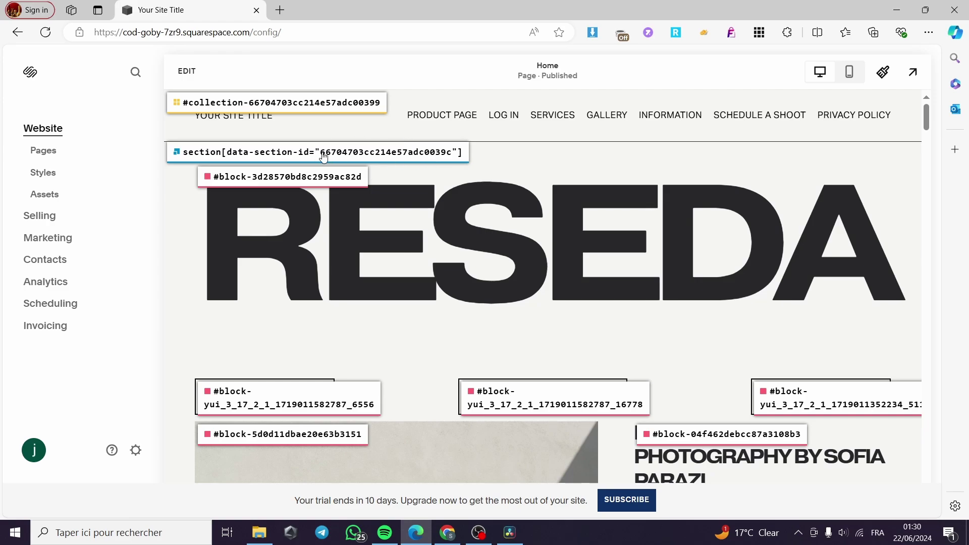
{"action": "scroll", "coordinate": [406, 179], "scroll_direction": "down", "scroll_amount": 12}
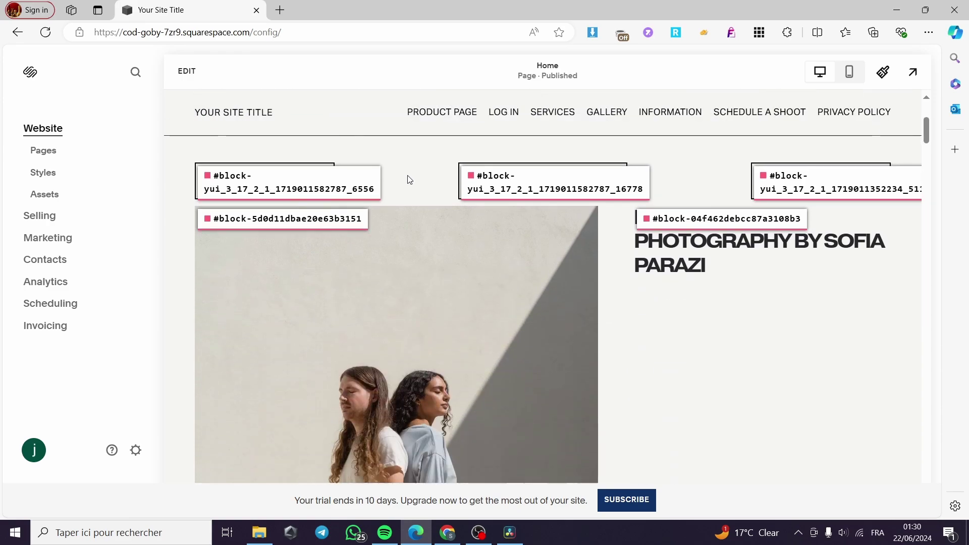
{"action": "scroll", "coordinate": [476, 189], "scroll_direction": "down", "scroll_amount": 8}
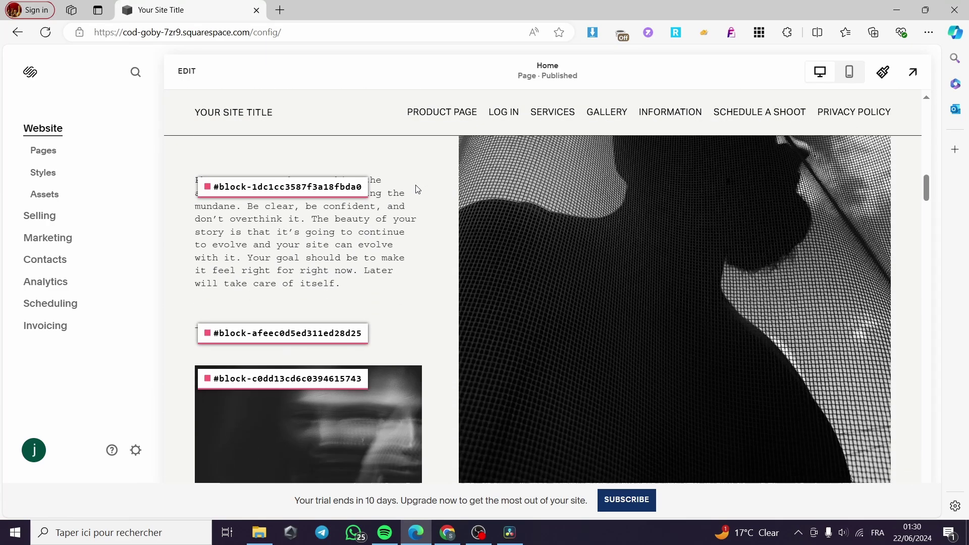
{"action": "scroll", "coordinate": [333, 184], "scroll_direction": "down", "scroll_amount": 7}
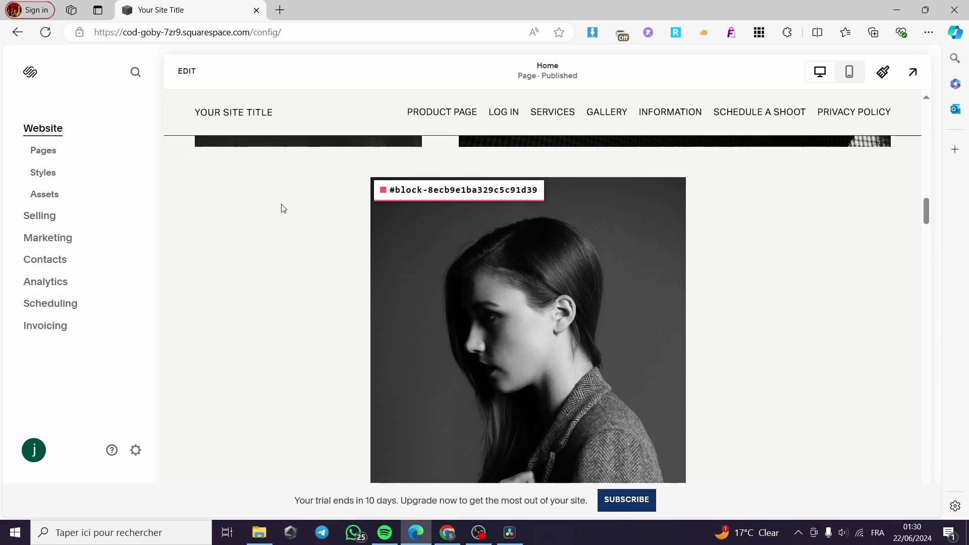
{"action": "scroll", "coordinate": [335, 238], "scroll_direction": "down", "scroll_amount": 7}
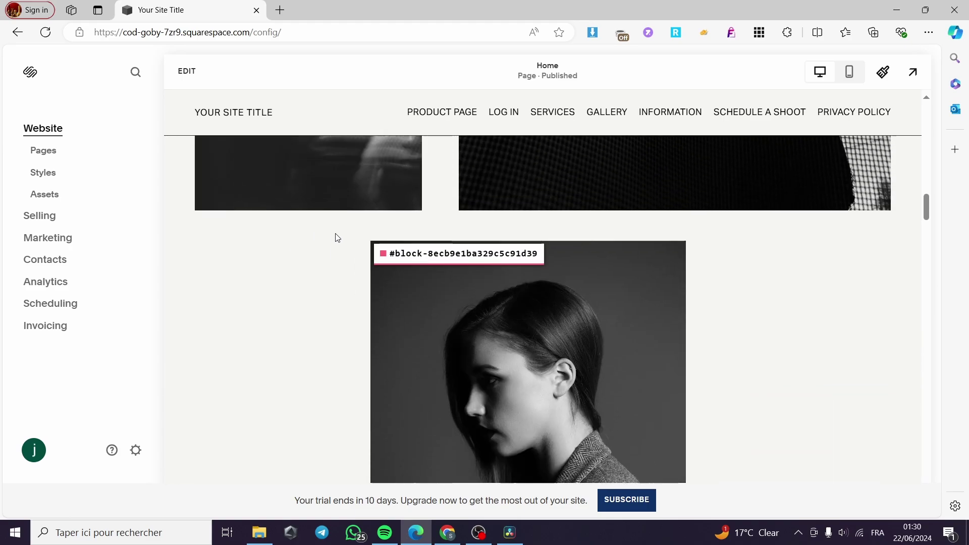
{"action": "scroll", "coordinate": [353, 237], "scroll_direction": "down", "scroll_amount": 6}
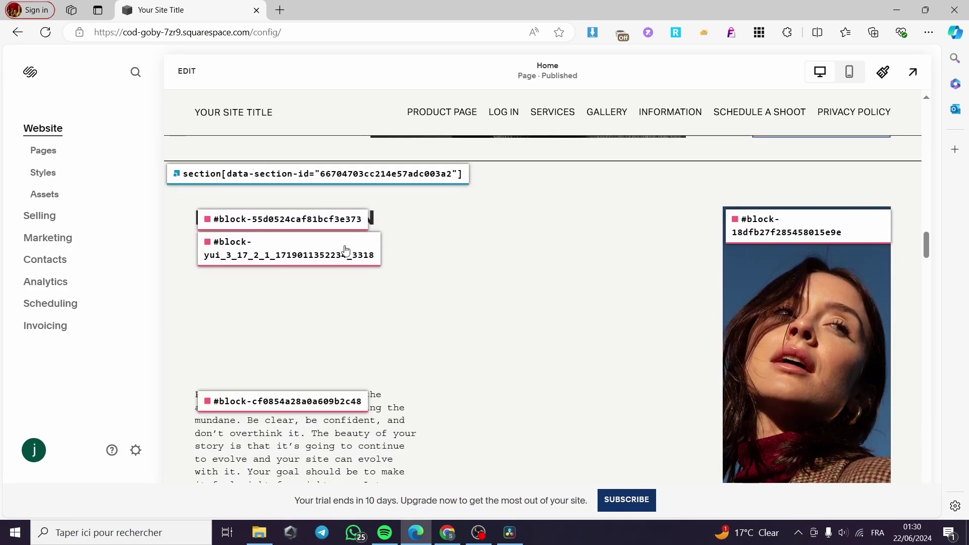
{"action": "scroll", "coordinate": [438, 260], "scroll_direction": "down", "scroll_amount": 2}
{"action": "scroll", "coordinate": [438, 260], "scroll_direction": "down", "scroll_amount": 8}
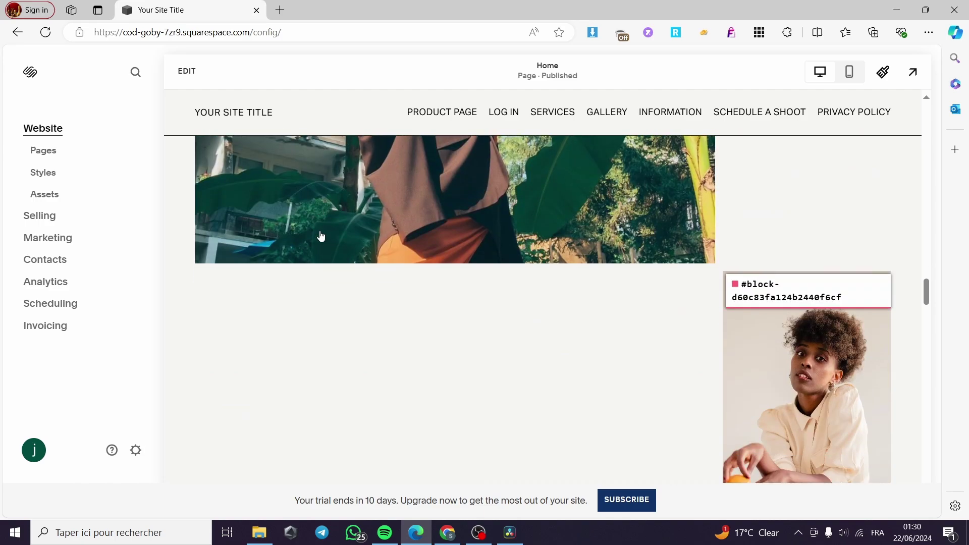
{"action": "scroll", "coordinate": [473, 262], "scroll_direction": "down", "scroll_amount": 3}
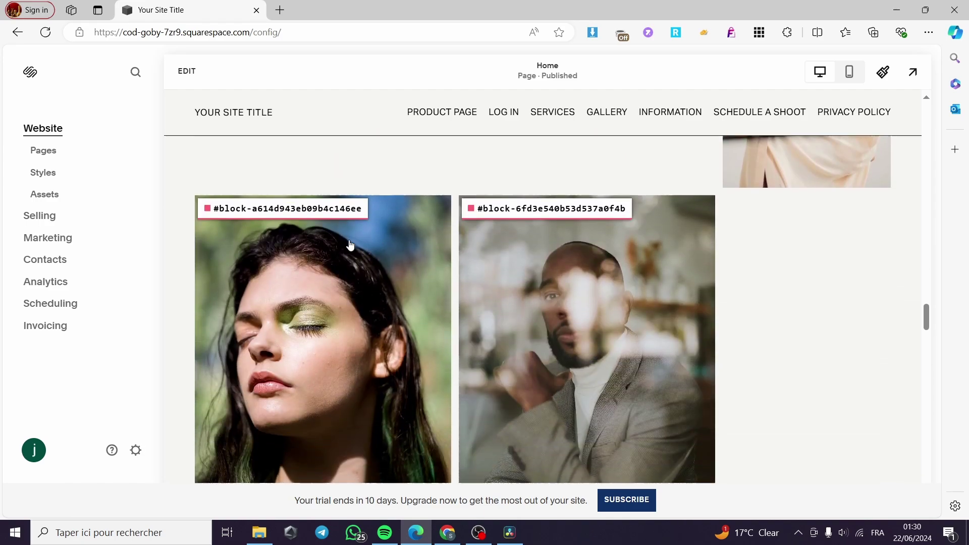
{"action": "left_click", "coordinate": [249, 209]}
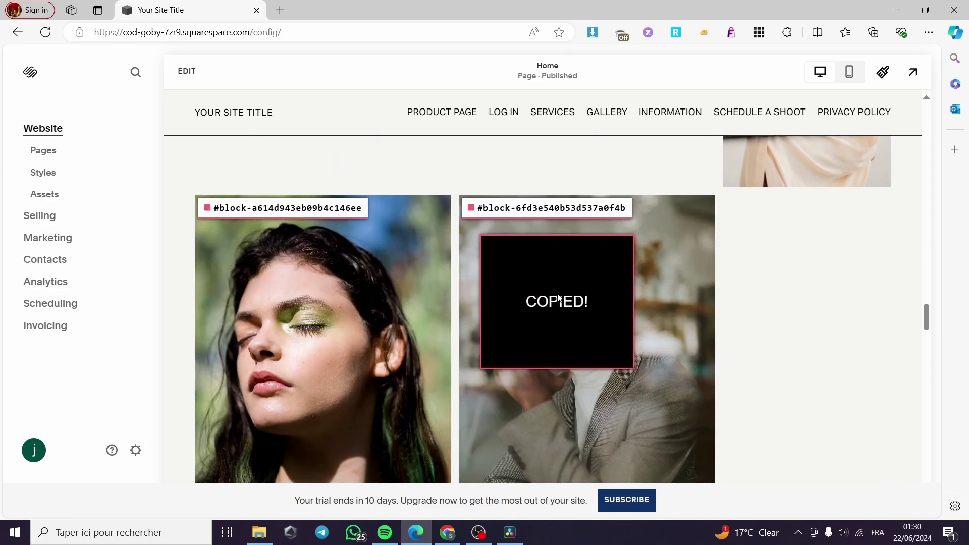
Copy the green-eyeshadow portrait's block ID, #block-a614d943eb09b4c146ee, and open the Home page for editing
{"action": "left_click", "coordinate": [228, 212]}
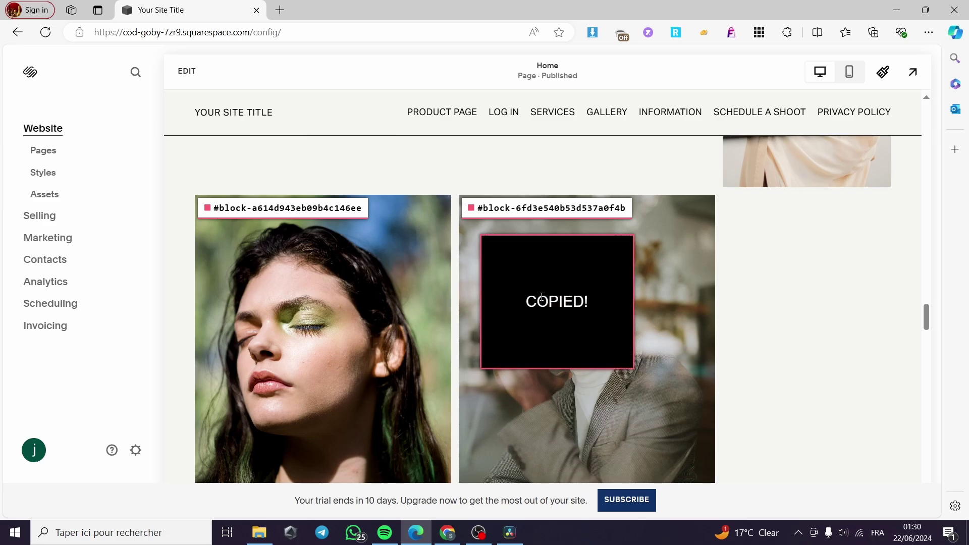
{"action": "scroll", "coordinate": [502, 321], "scroll_direction": "up", "scroll_amount": 5}
{"action": "scroll", "coordinate": [502, 321], "scroll_direction": "up", "scroll_amount": 10}
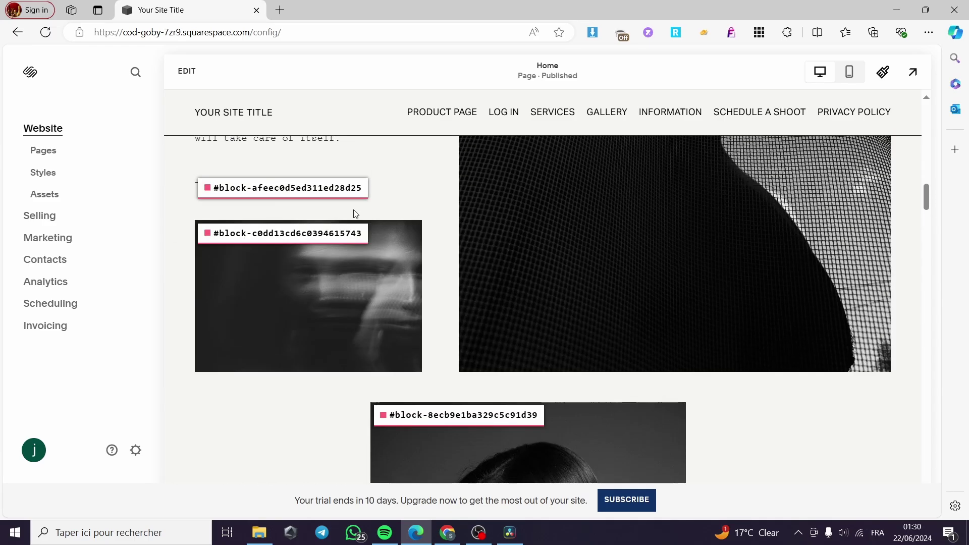
{"action": "left_click", "coordinate": [186, 71]}
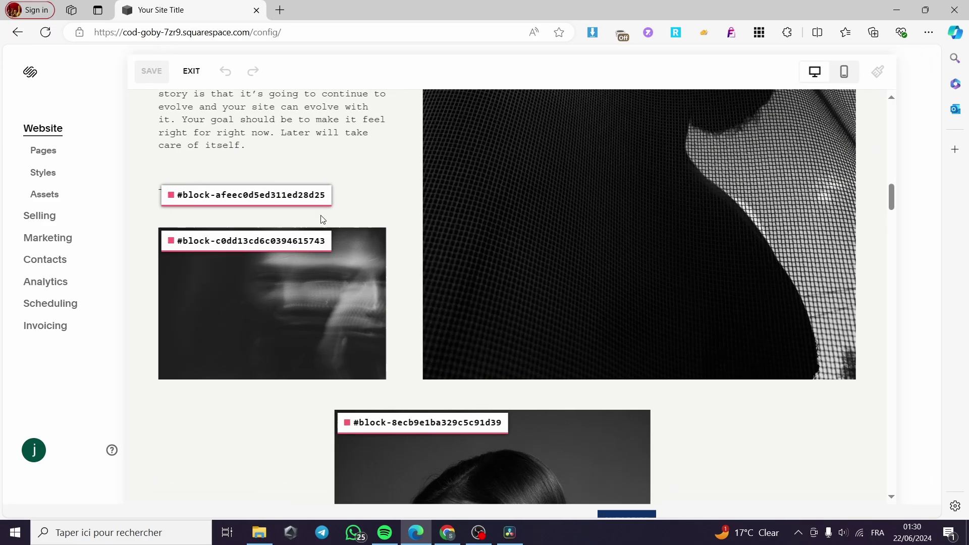
{"action": "scroll", "coordinate": [322, 233], "scroll_direction": "down", "scroll_amount": 10}
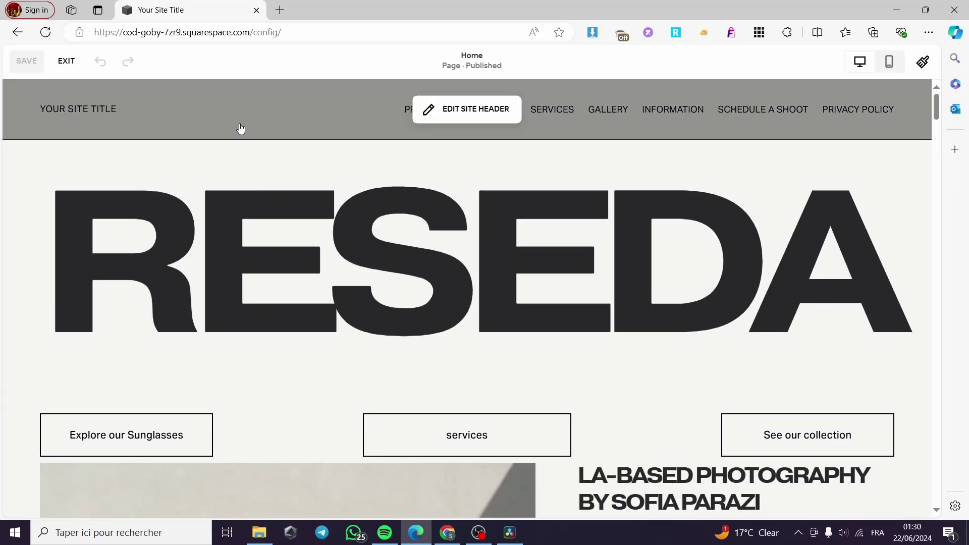
Add a button block to the Home page's top section above the RESEDA title and label it Image
{"action": "left_click", "coordinate": [61, 168]}
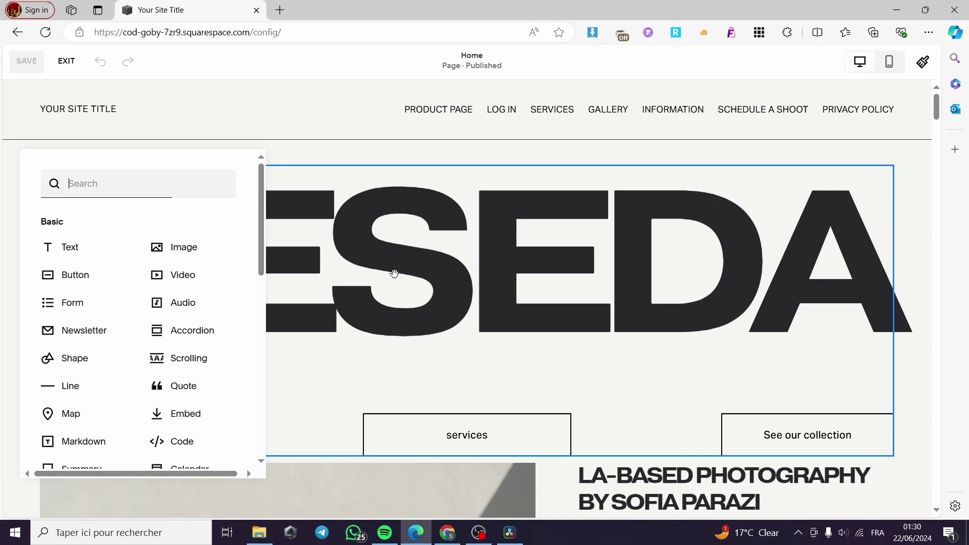
{"action": "left_click", "coordinate": [88, 280]}
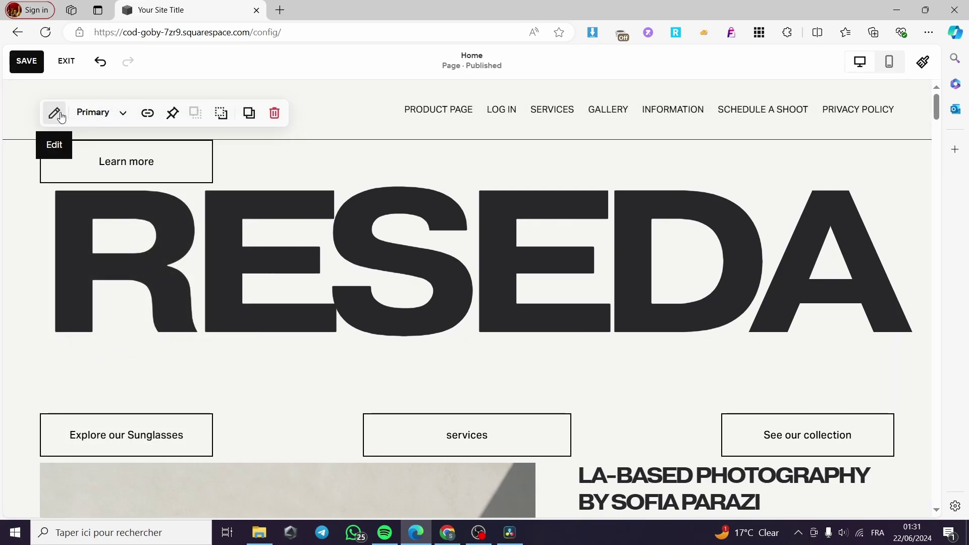
{"action": "left_click", "coordinate": [54, 113]}
{"action": "left_click", "coordinate": [286, 219]}
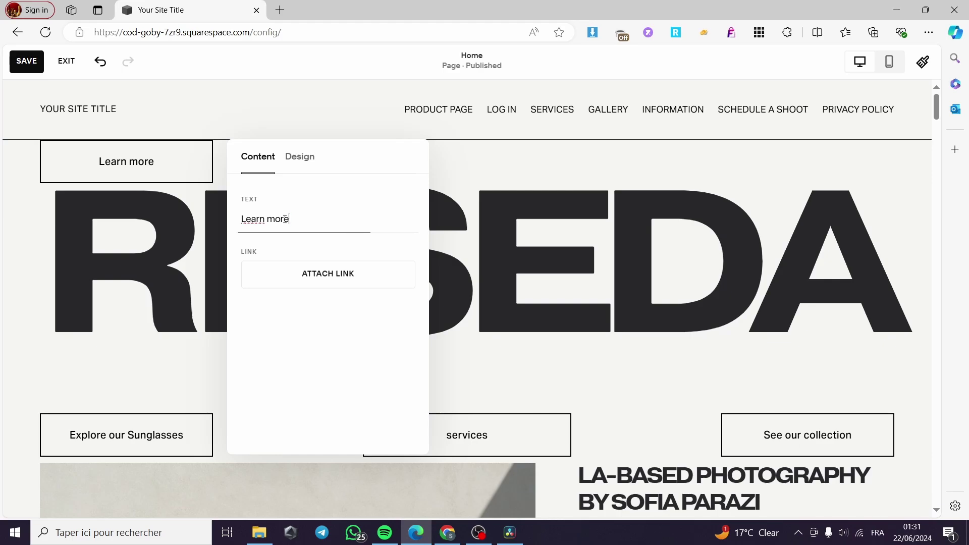
{"action": "left_click_drag", "start_coordinate": [286, 219], "coordinate": [239, 223]}
{"action": "key", "text": "BackSpace"}
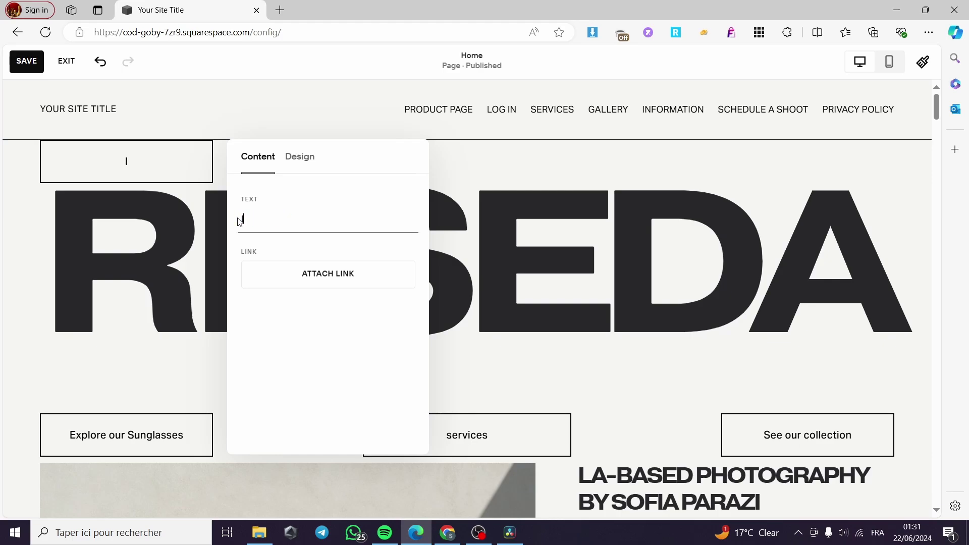
{"action": "type", "text": "Image"}
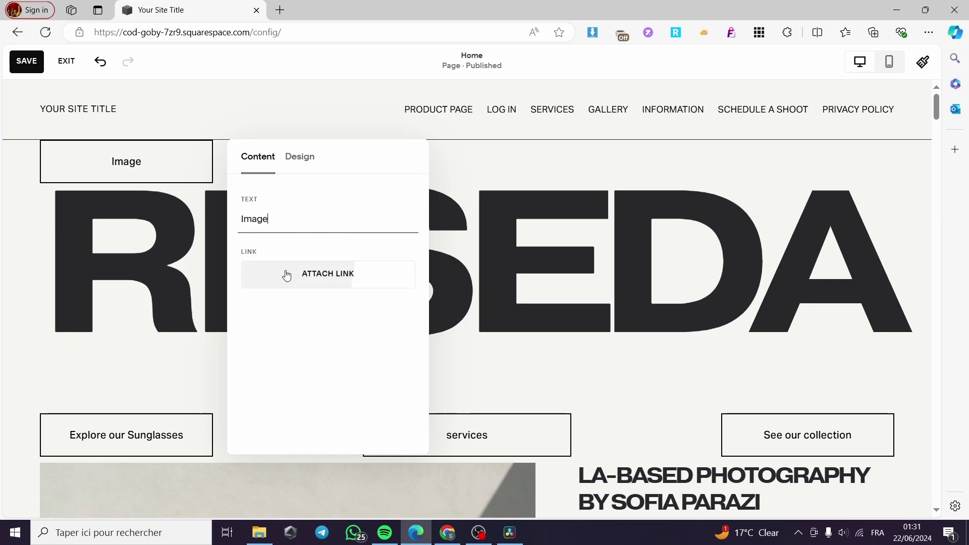
Attach the link #block-a614d943eb09b4c146ee to the Image button, with opening in a new tab turned off
{"action": "left_click", "coordinate": [354, 282]}
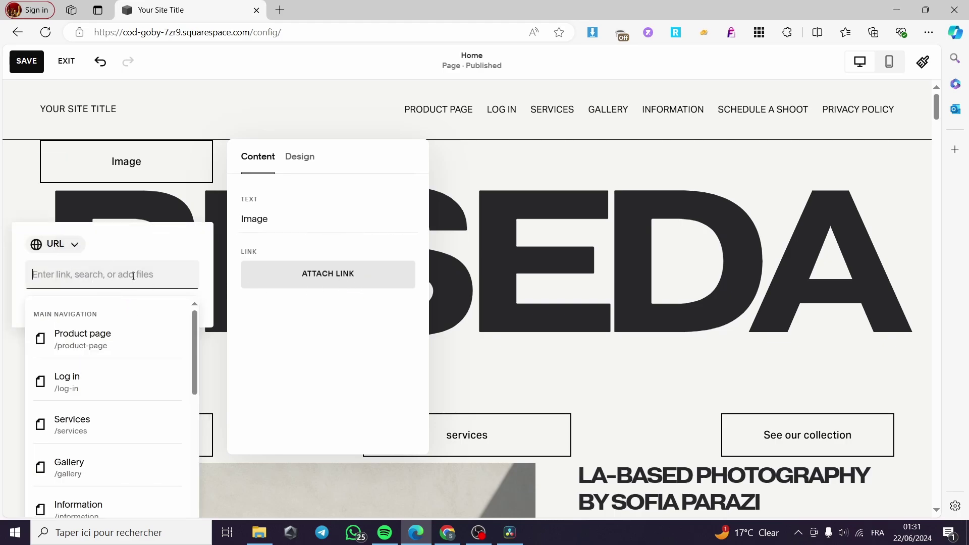
{"action": "type", "text": "#block-a614d943eb09b4c146ee"}
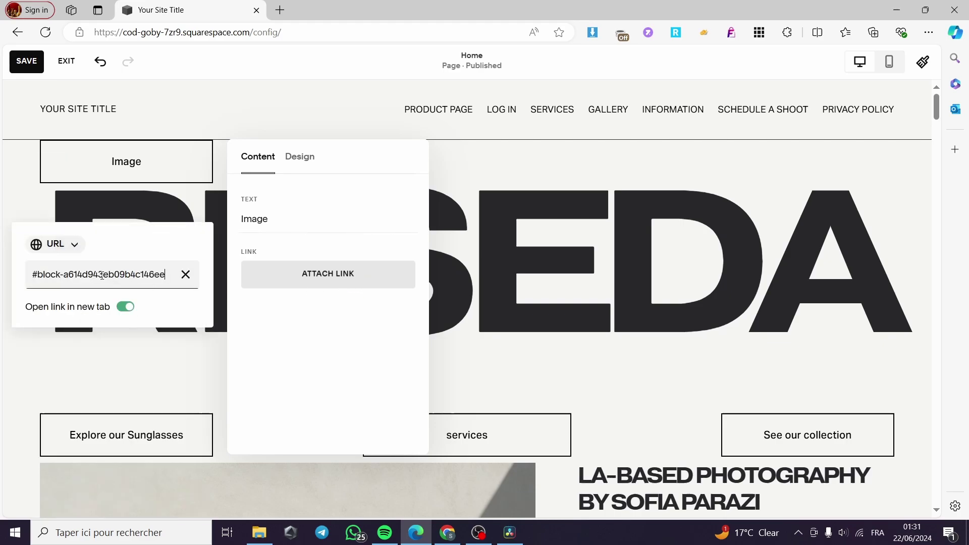
{"action": "left_click", "coordinate": [127, 311]}
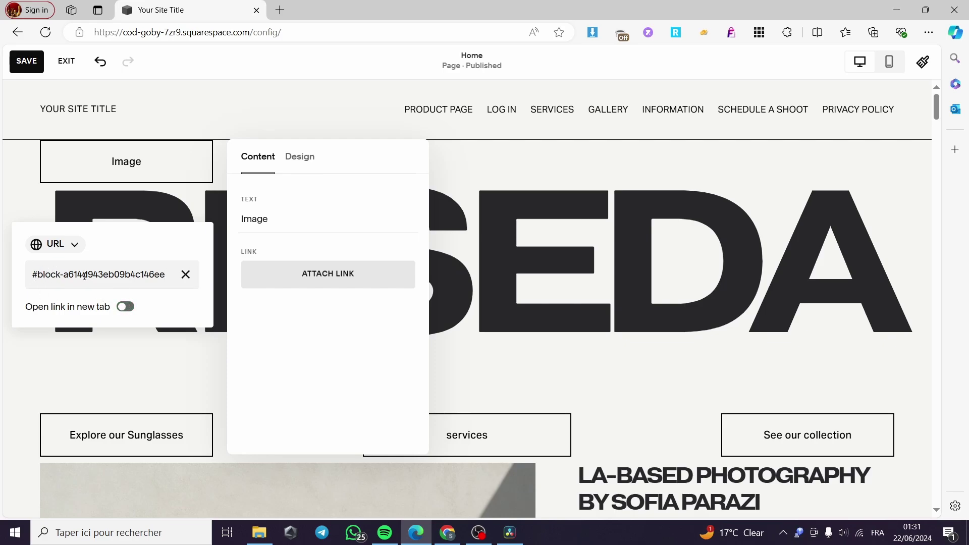
{"action": "left_click", "coordinate": [330, 325]}
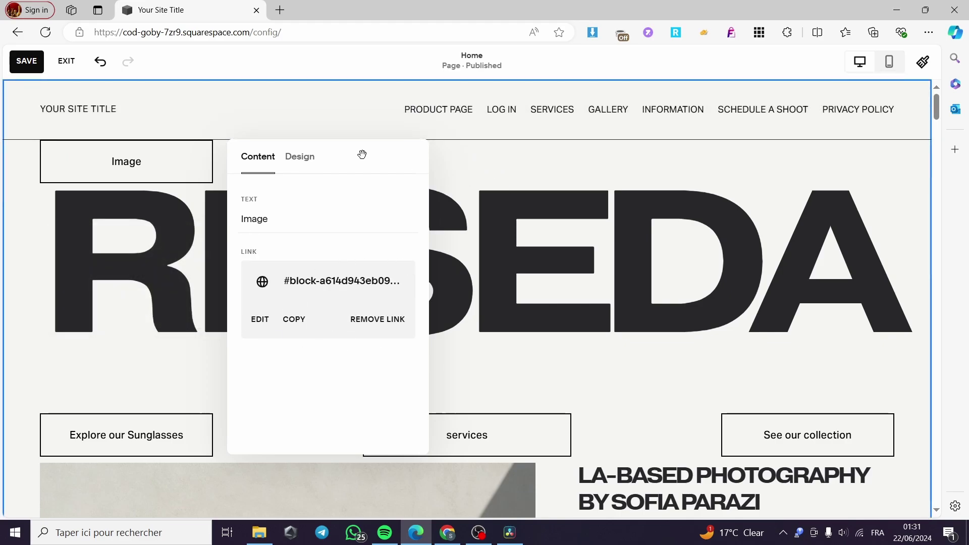
Save and exit the Home page editor, and test the Image button's link to the green-eyeshadow portrait
{"action": "left_click", "coordinate": [26, 61]}
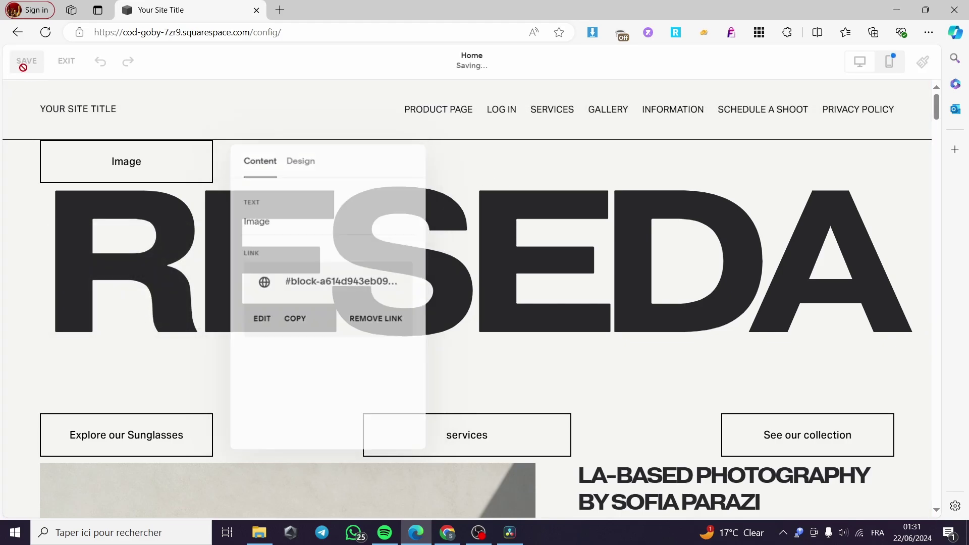
{"action": "left_click", "coordinate": [66, 61]}
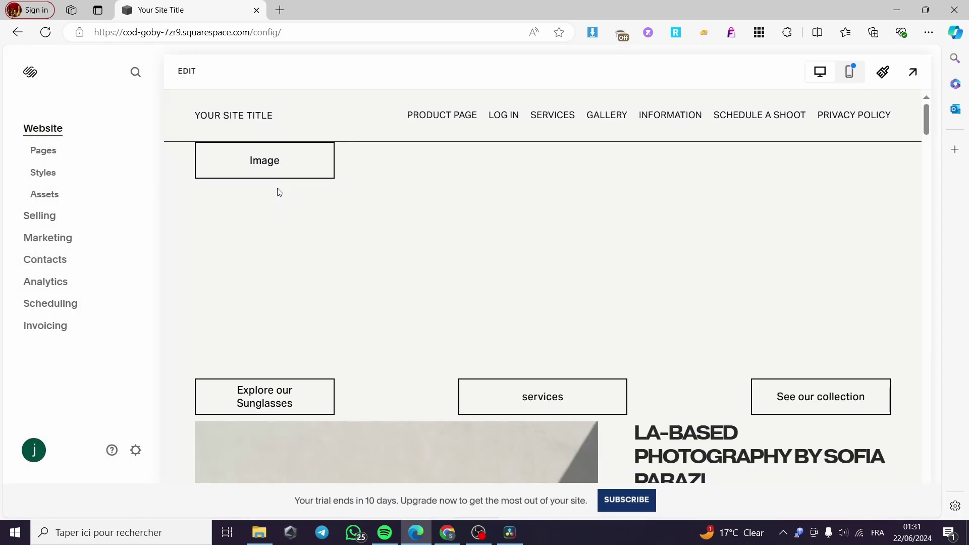
{"action": "left_click", "coordinate": [279, 164]}
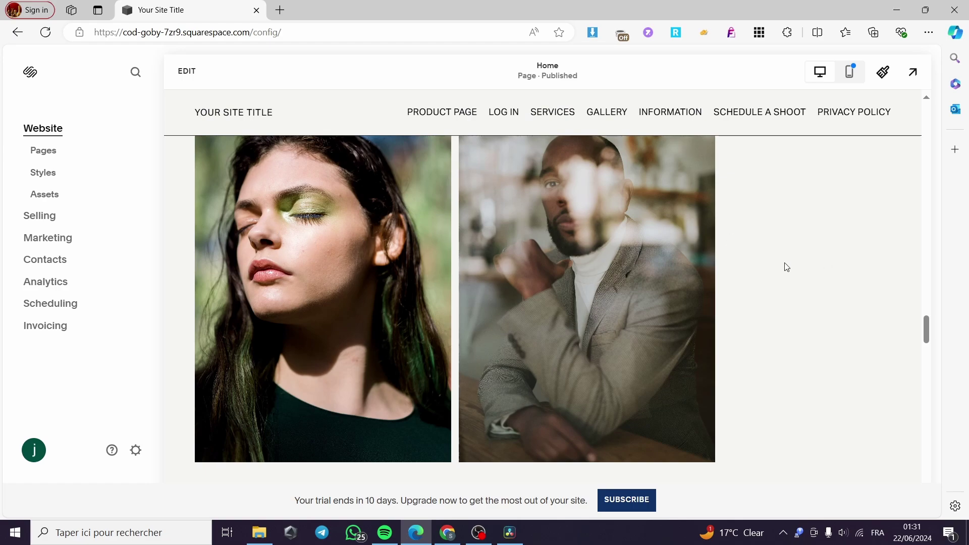
{"action": "scroll", "coordinate": [784, 283], "scroll_direction": "up", "scroll_amount": 1}
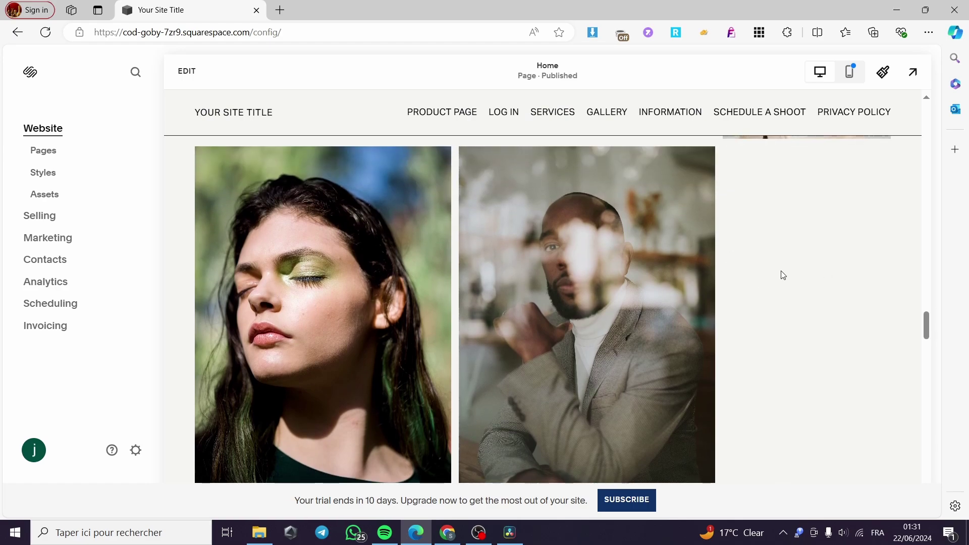